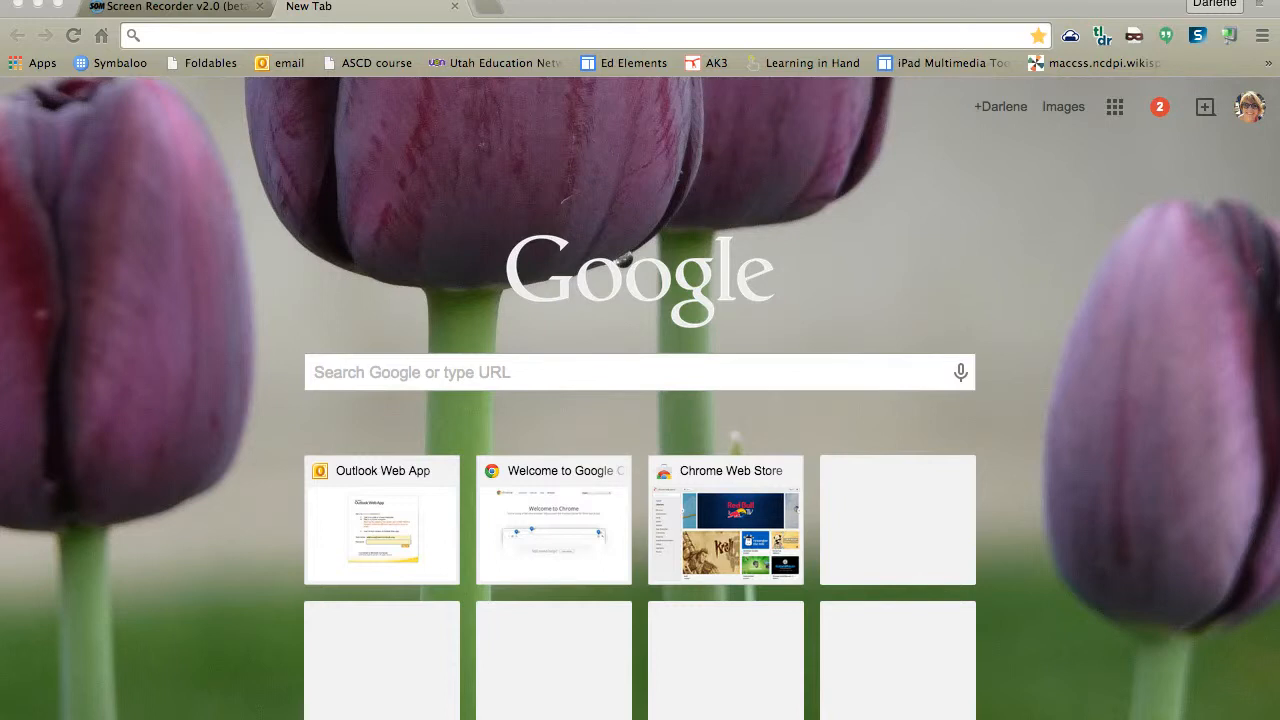
- Go to mentor.schoology.com and open the personal resources collection
click(143, 35)
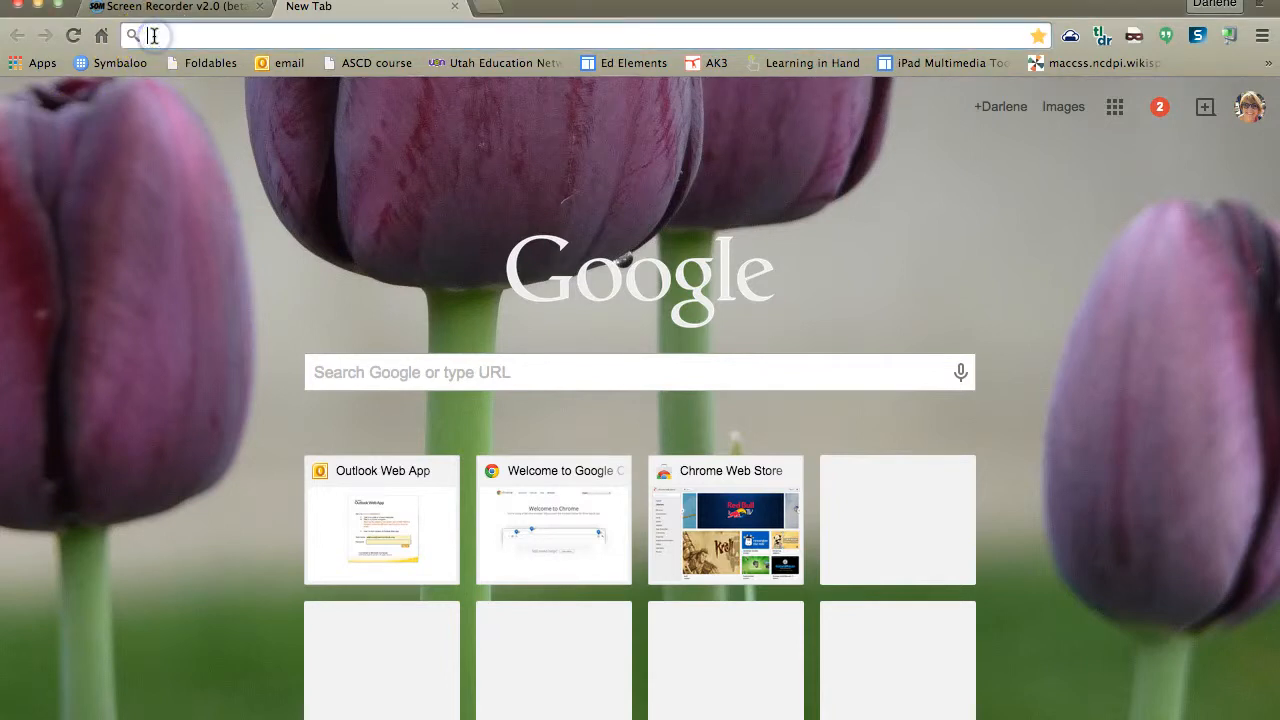
text(mentor)
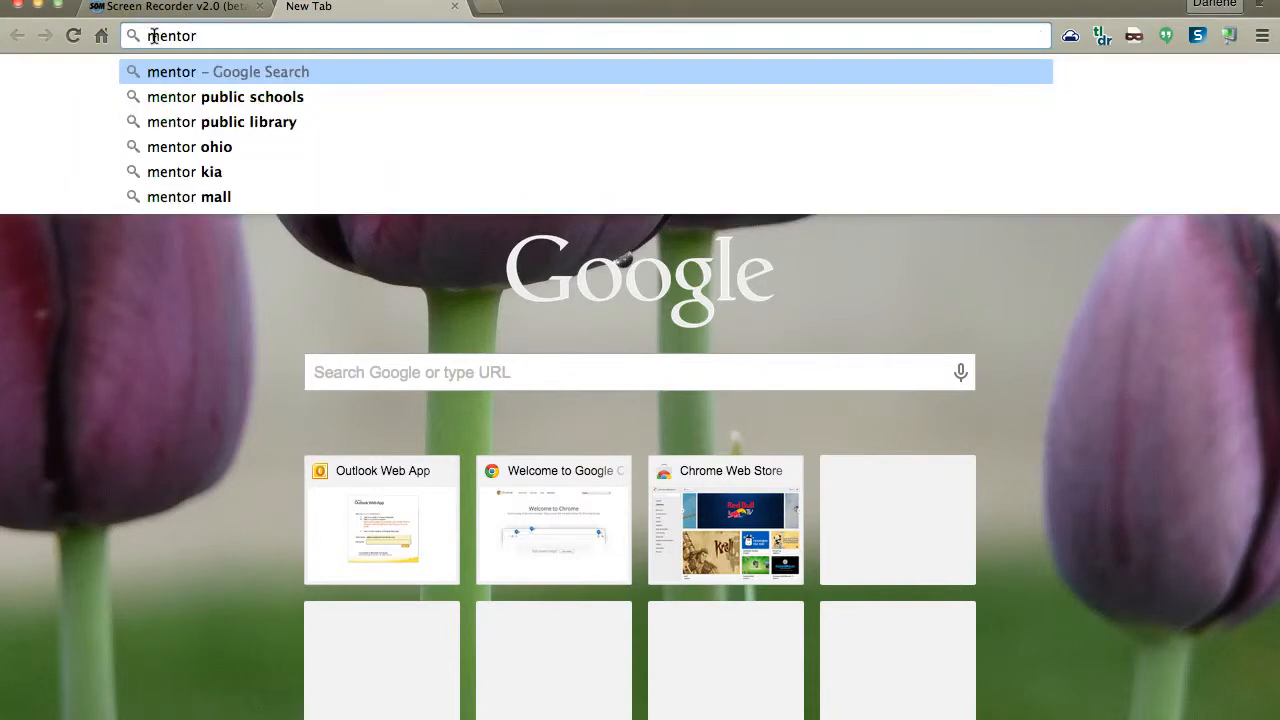
text(.schoology)
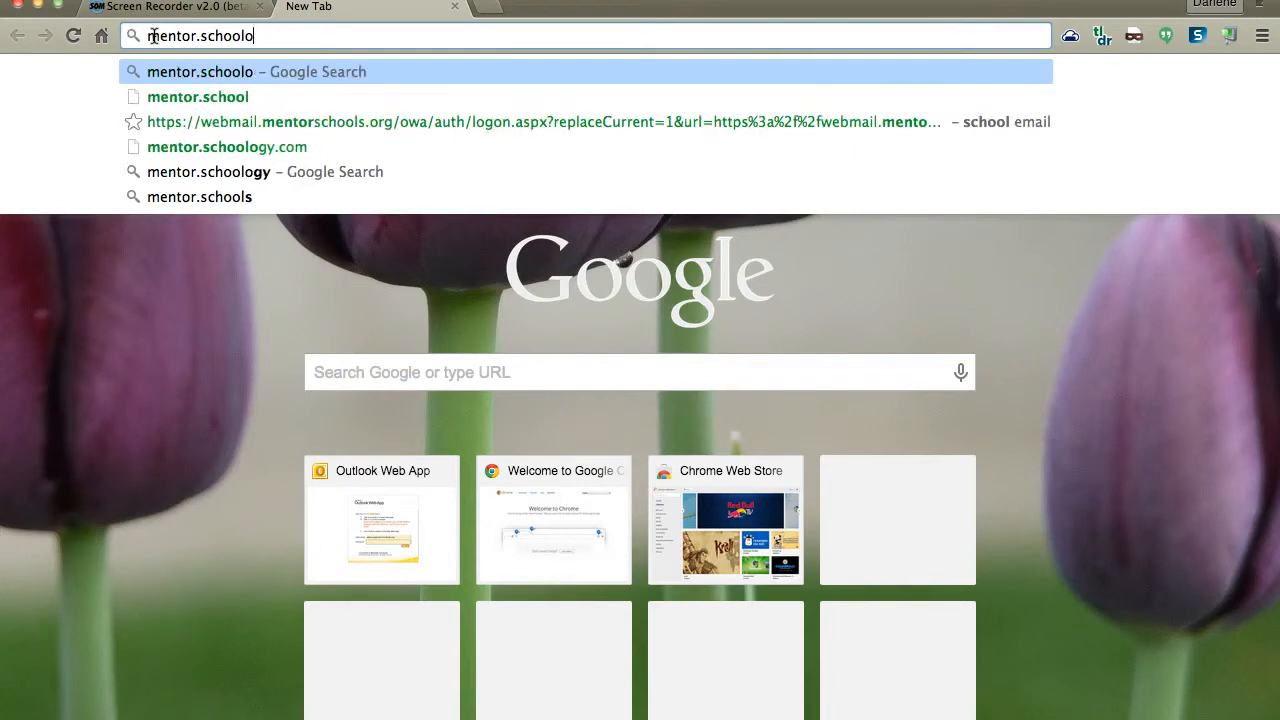
text(.com)
key(Return)
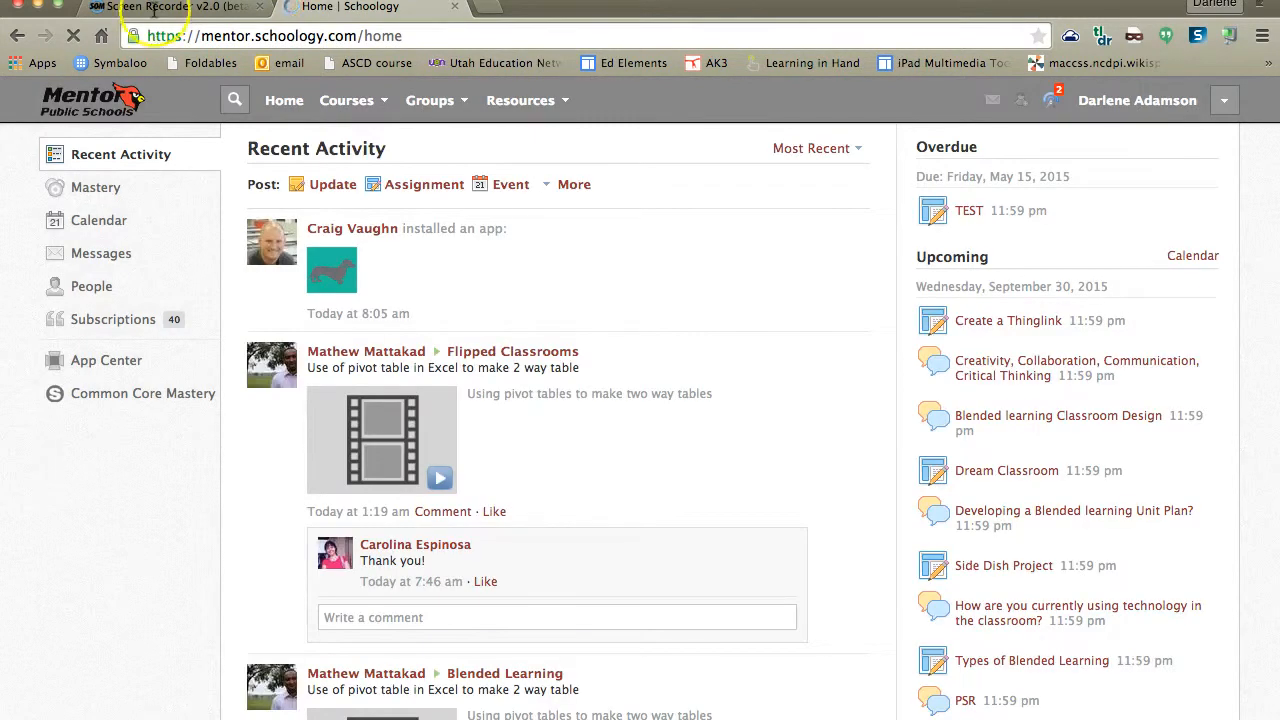
click(538, 102)
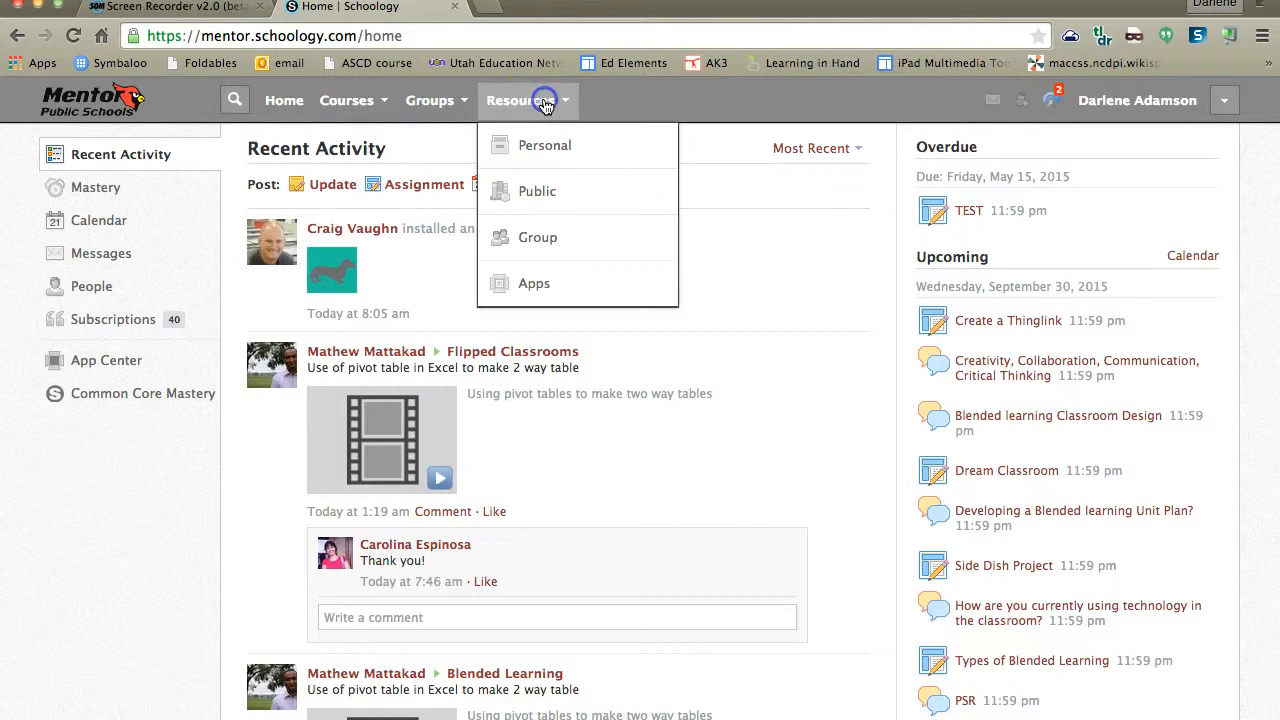
click(548, 146)
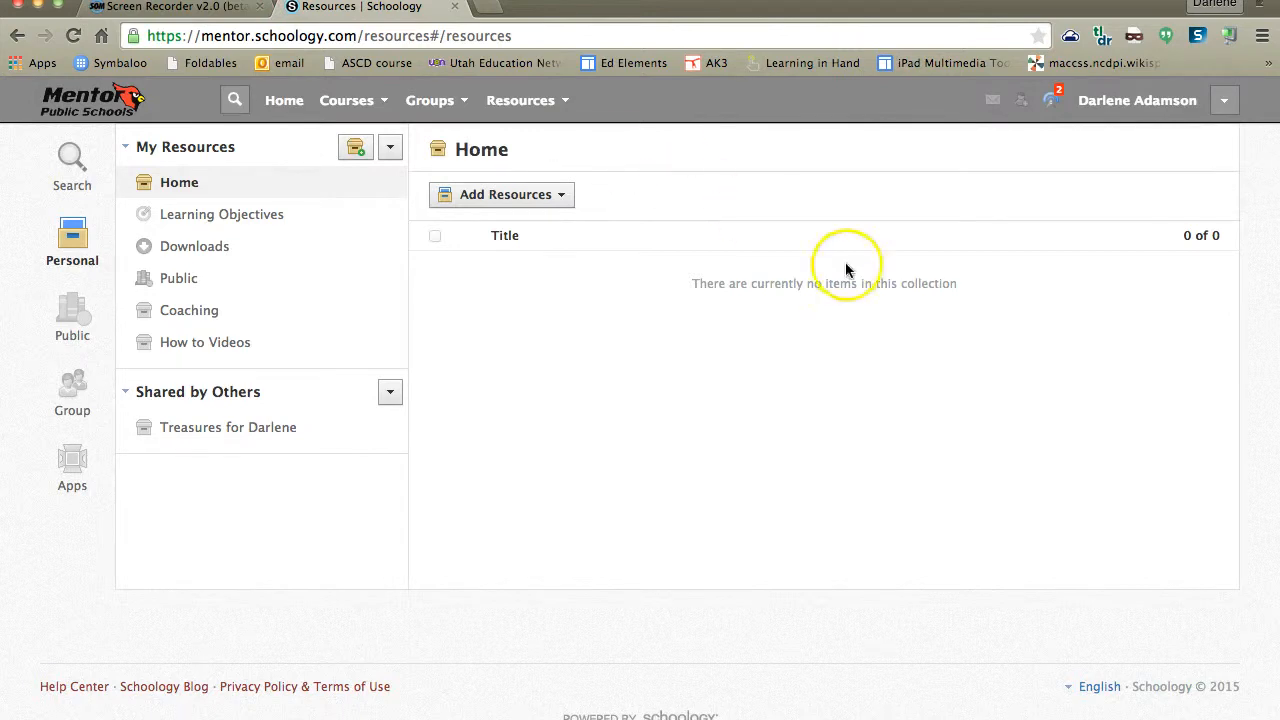
- Create a red folder named "Course/Class Information" in the Home collection, leaving its description empty
click(563, 198)
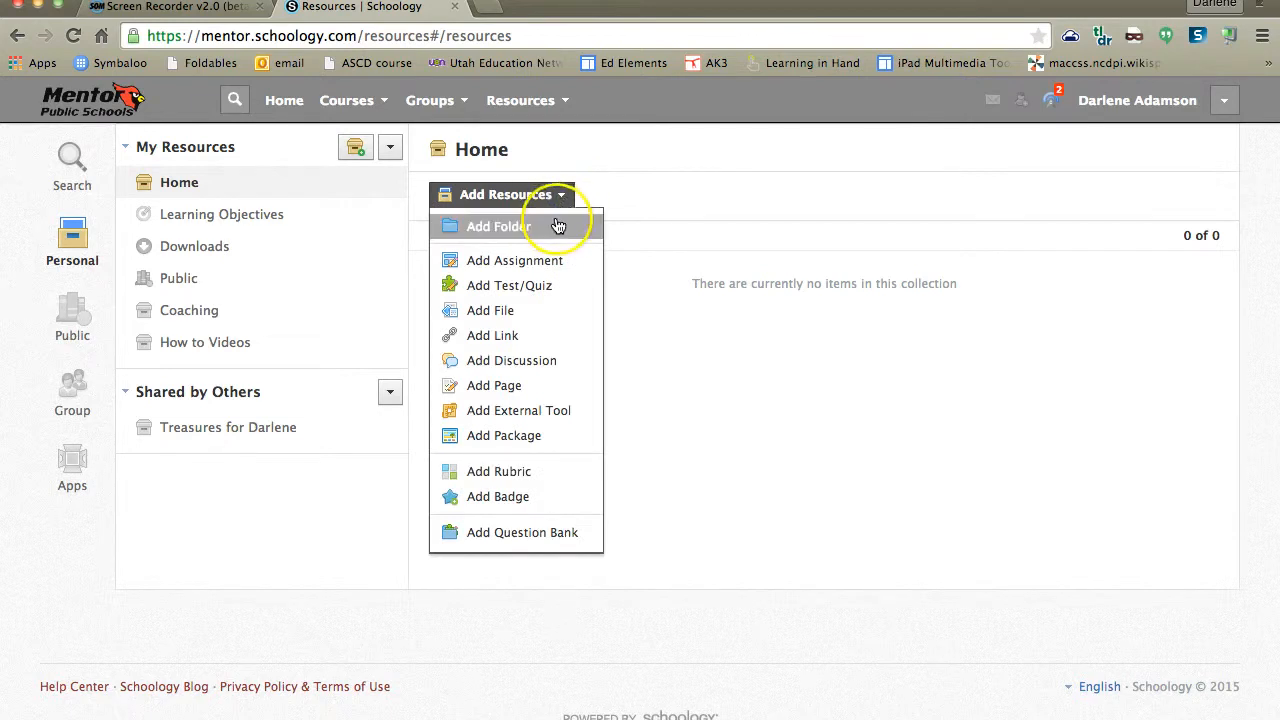
click(558, 224)
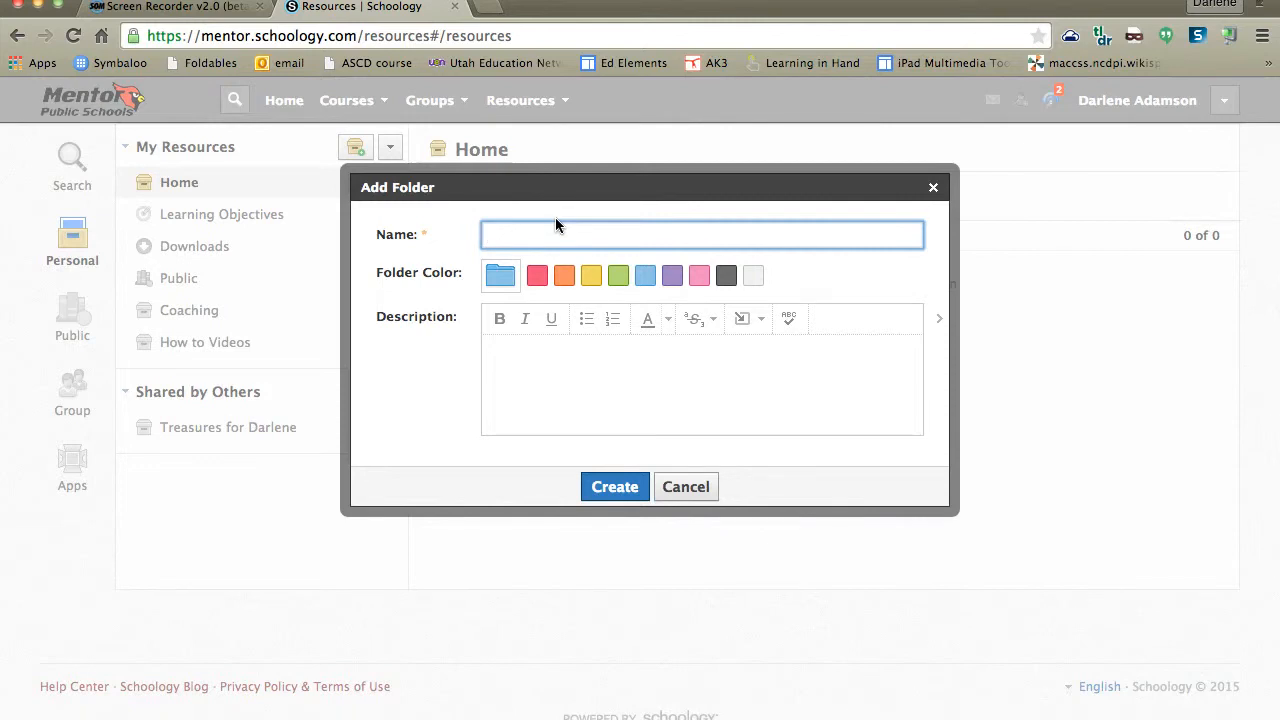
text(Course/Class Information)
click(531, 282)
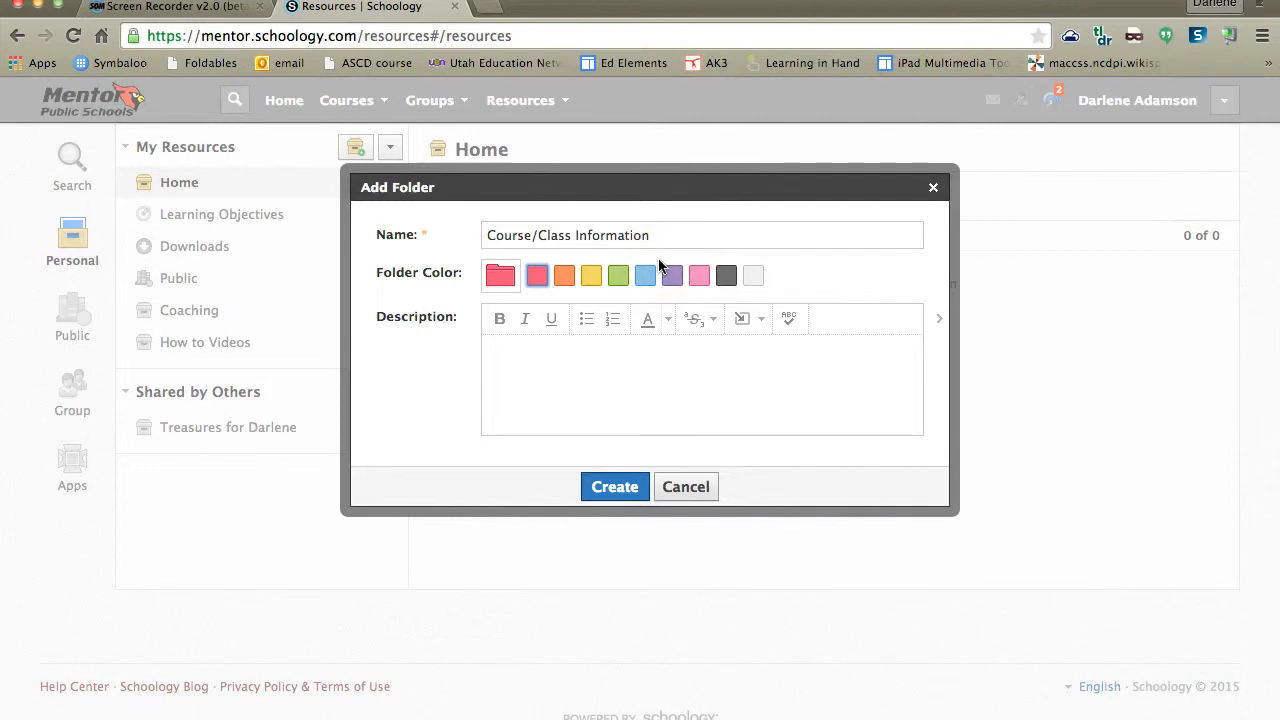
click(554, 354)
click(620, 486)
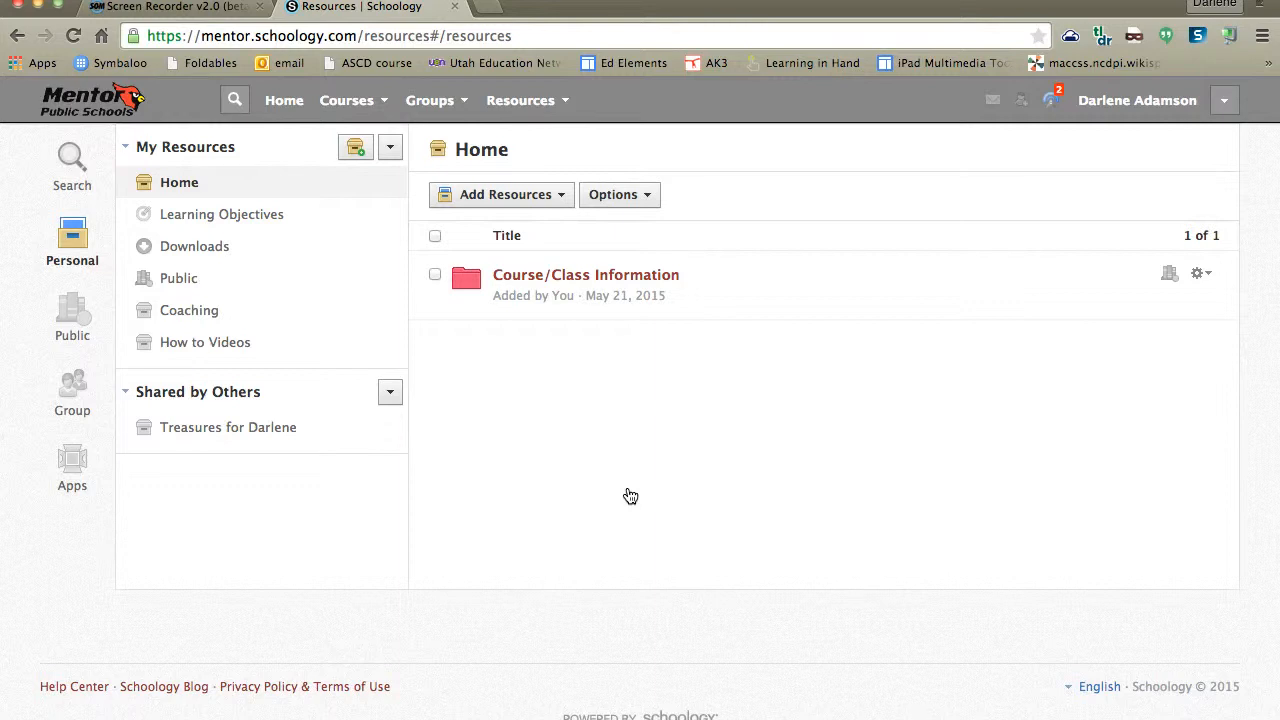
- Create a red subfolder named "Teacher Information" inside the Course/Class Information folder
click(632, 277)
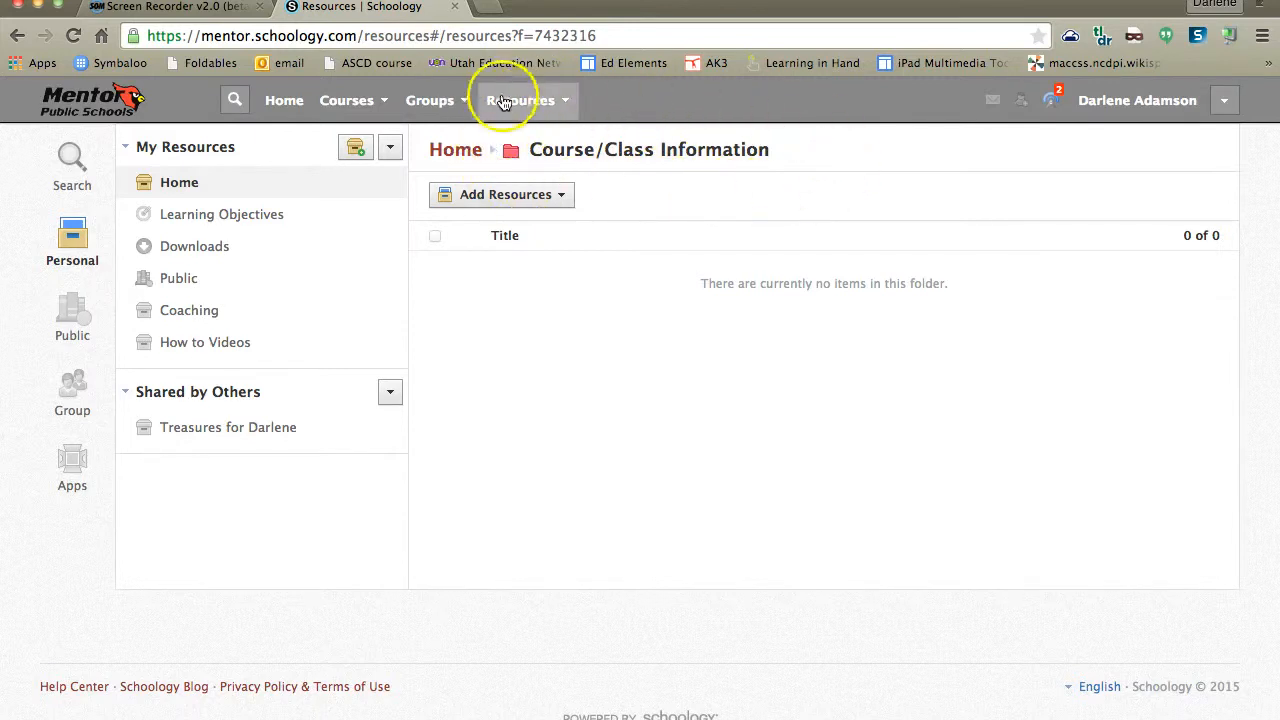
click(560, 196)
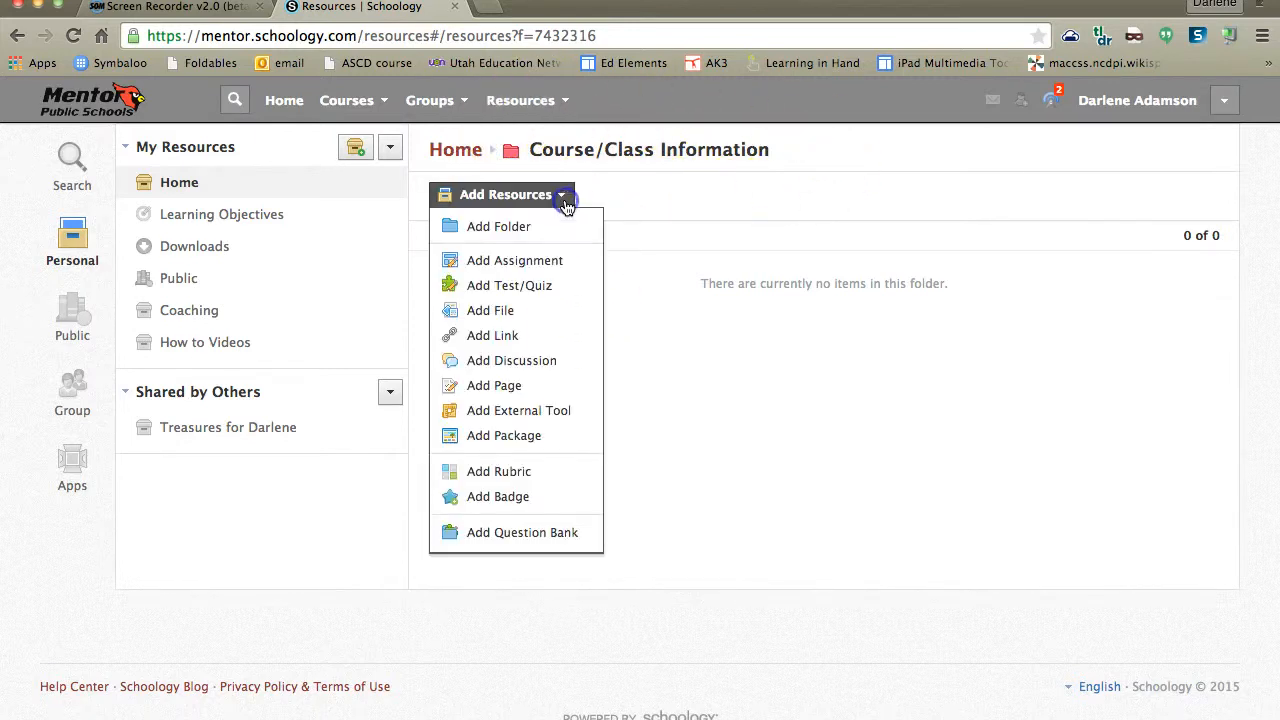
click(549, 228)
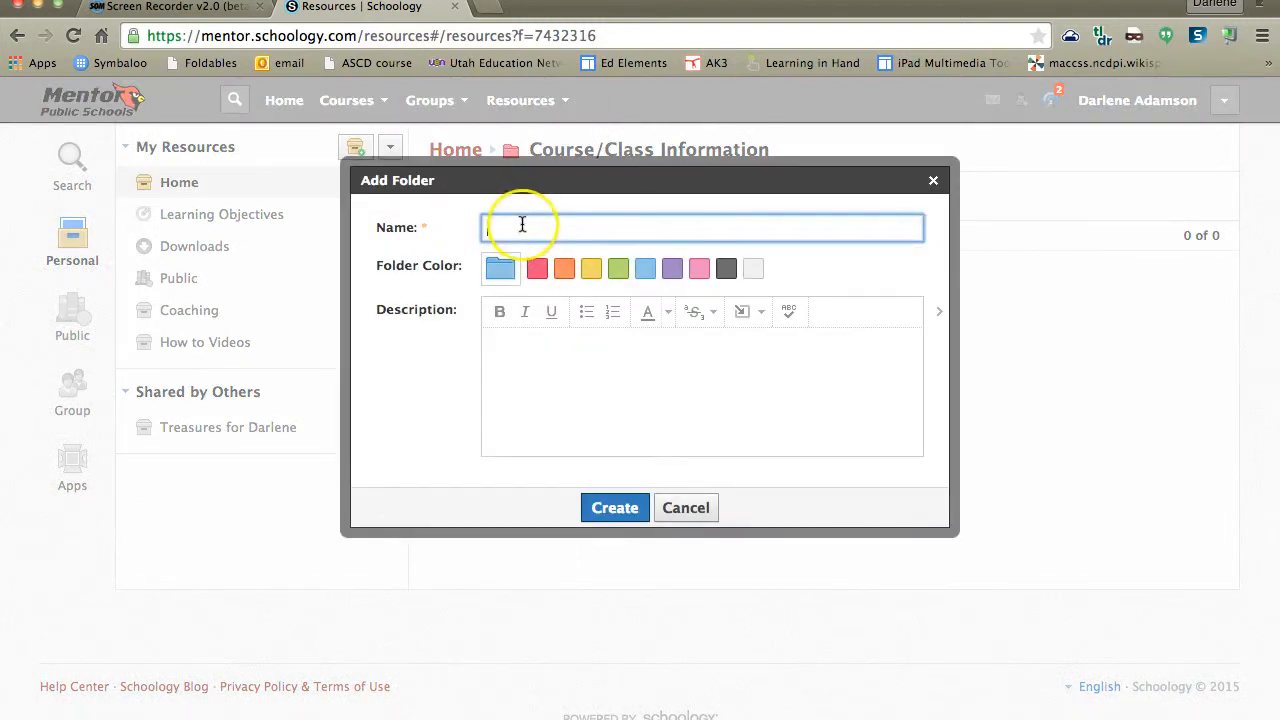
text(Teacher Information)
click(514, 240)
click(537, 268)
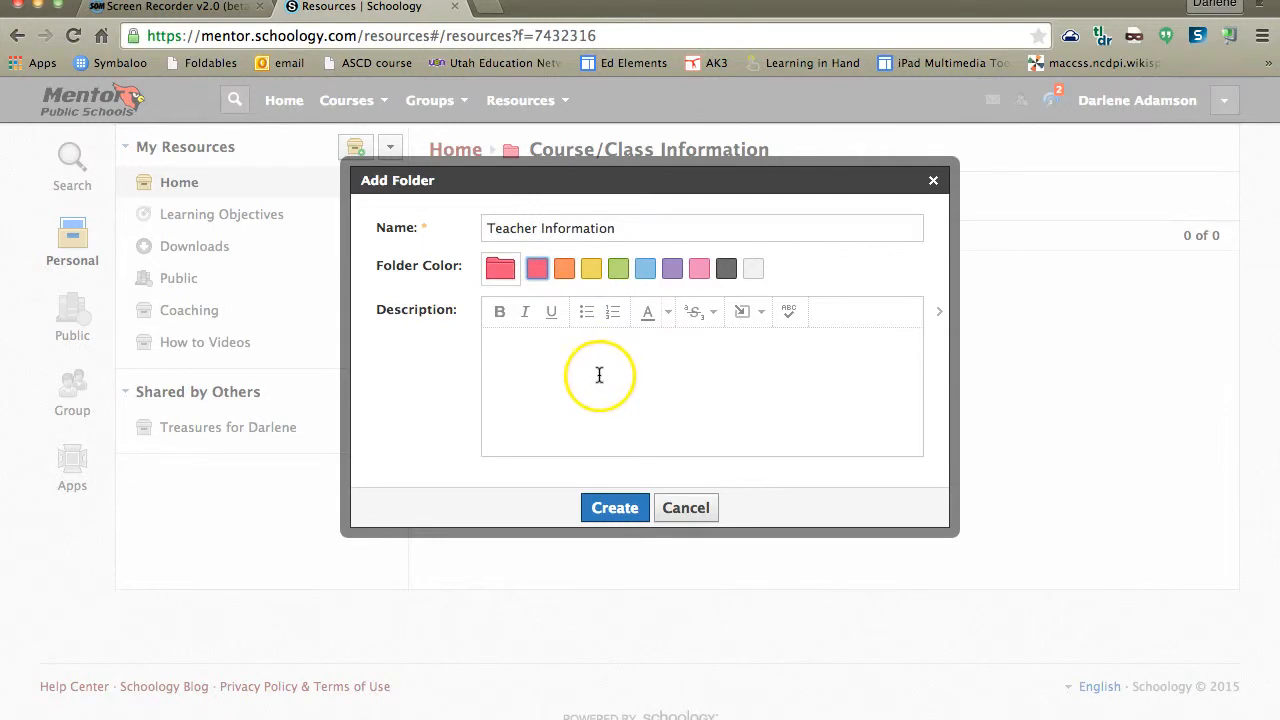
click(618, 508)
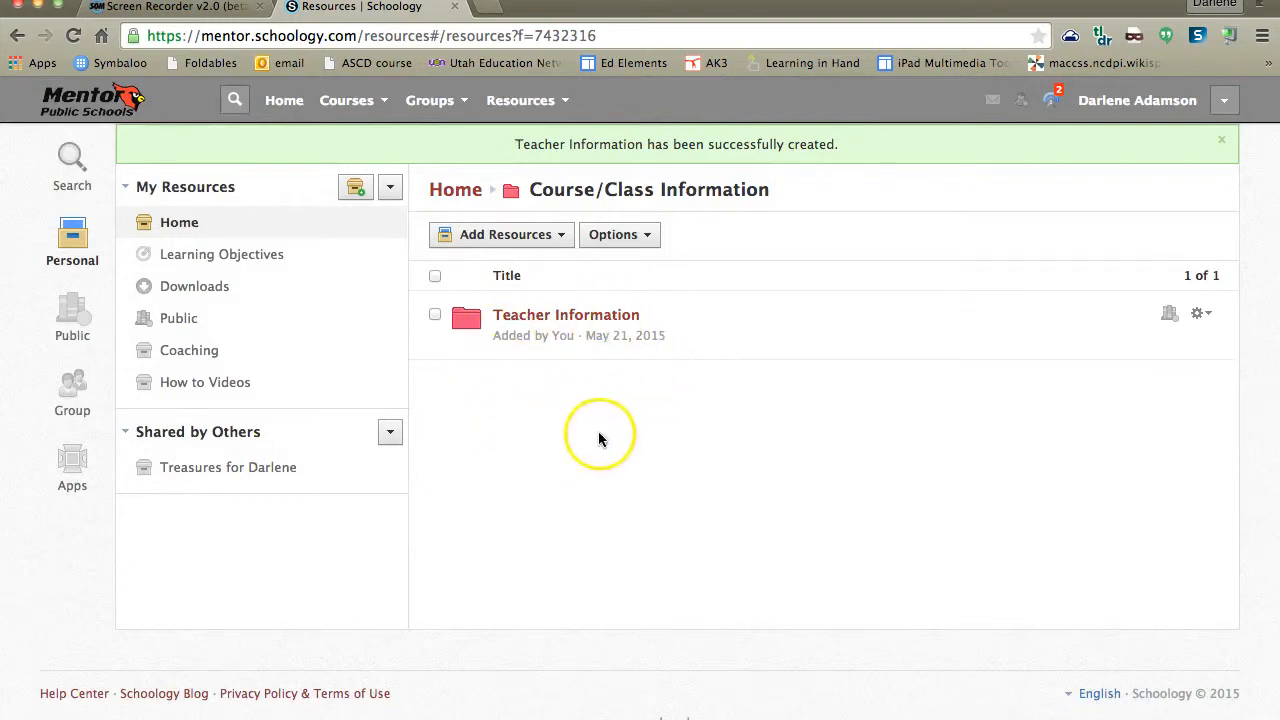
click(590, 318)
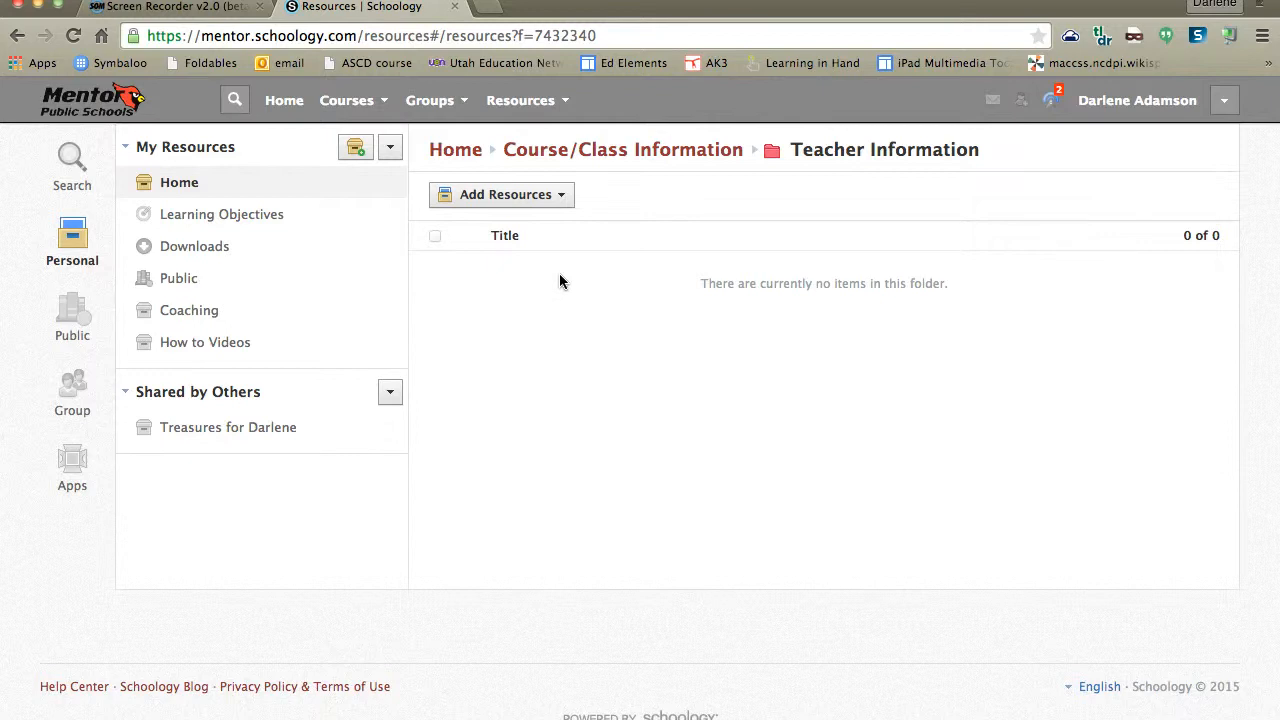
click(559, 197)
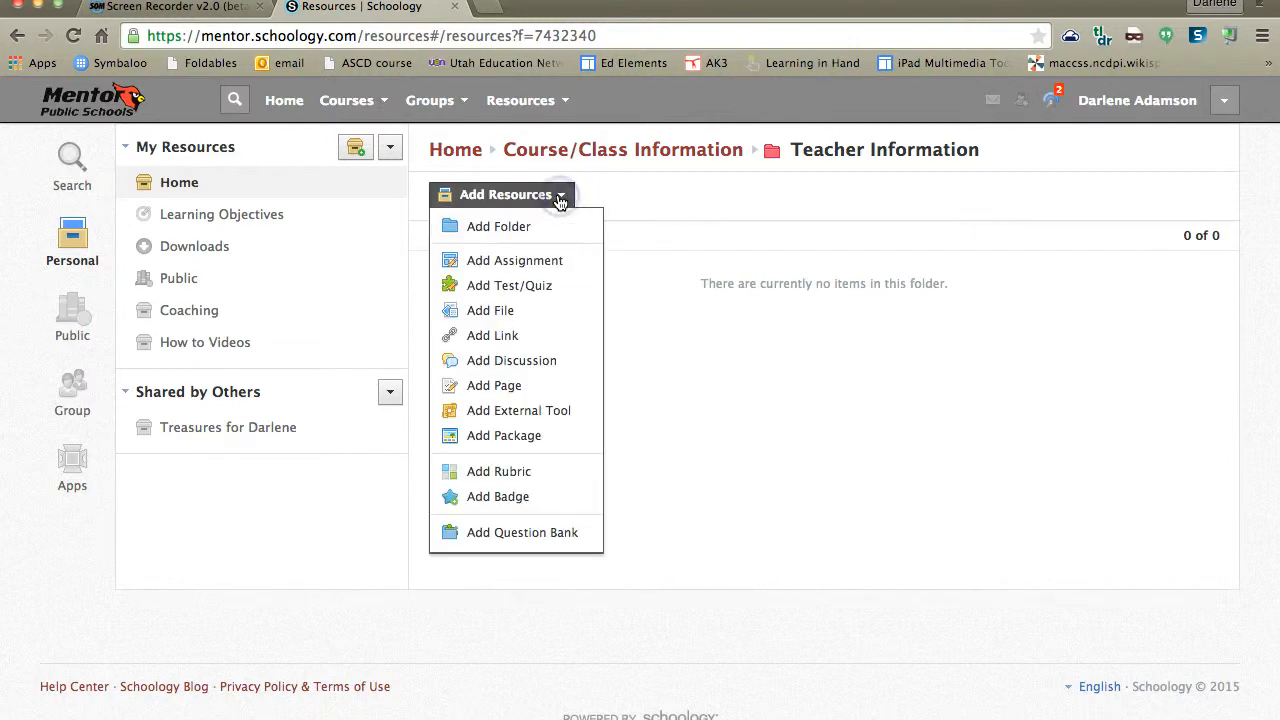
click(537, 311)
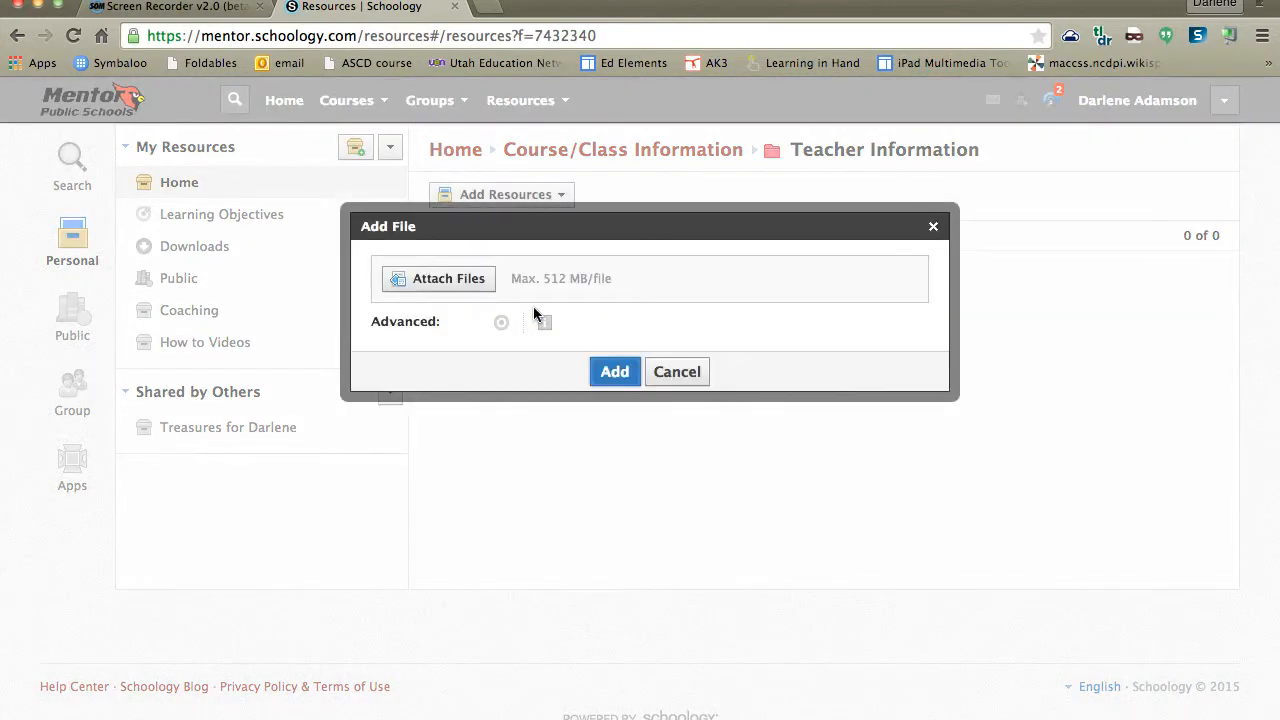
click(436, 282)
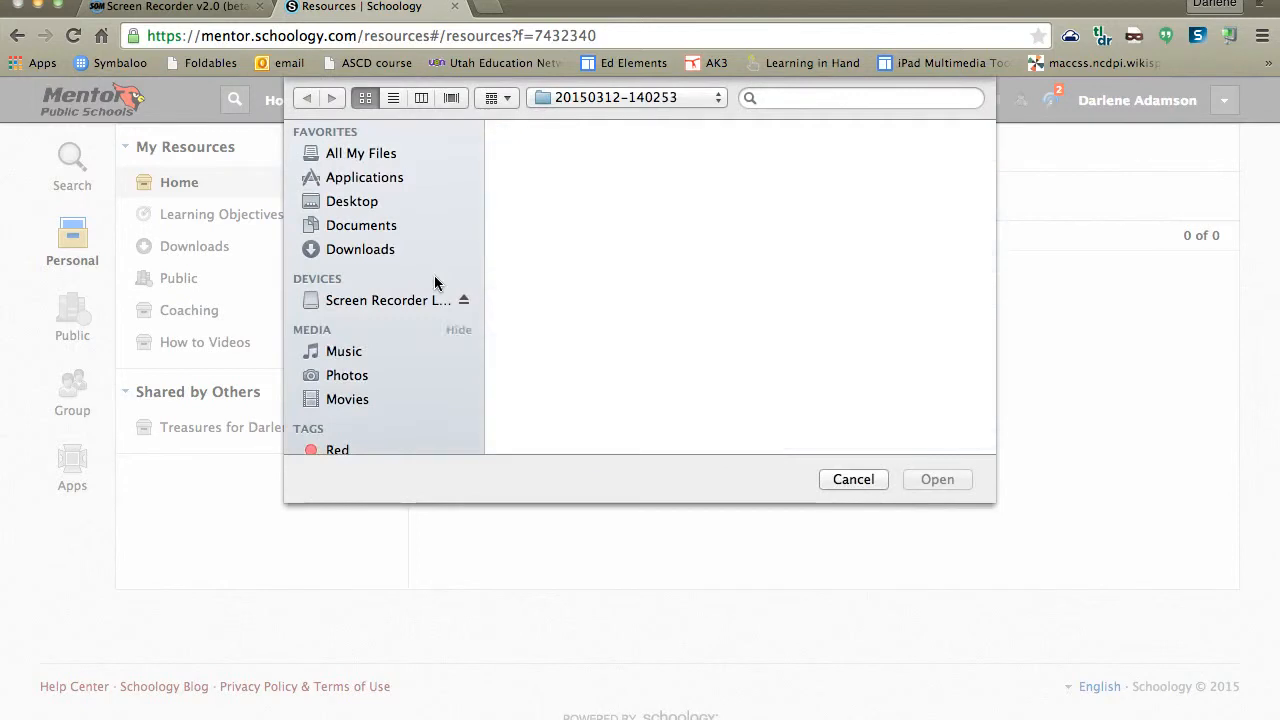
click(380, 229)
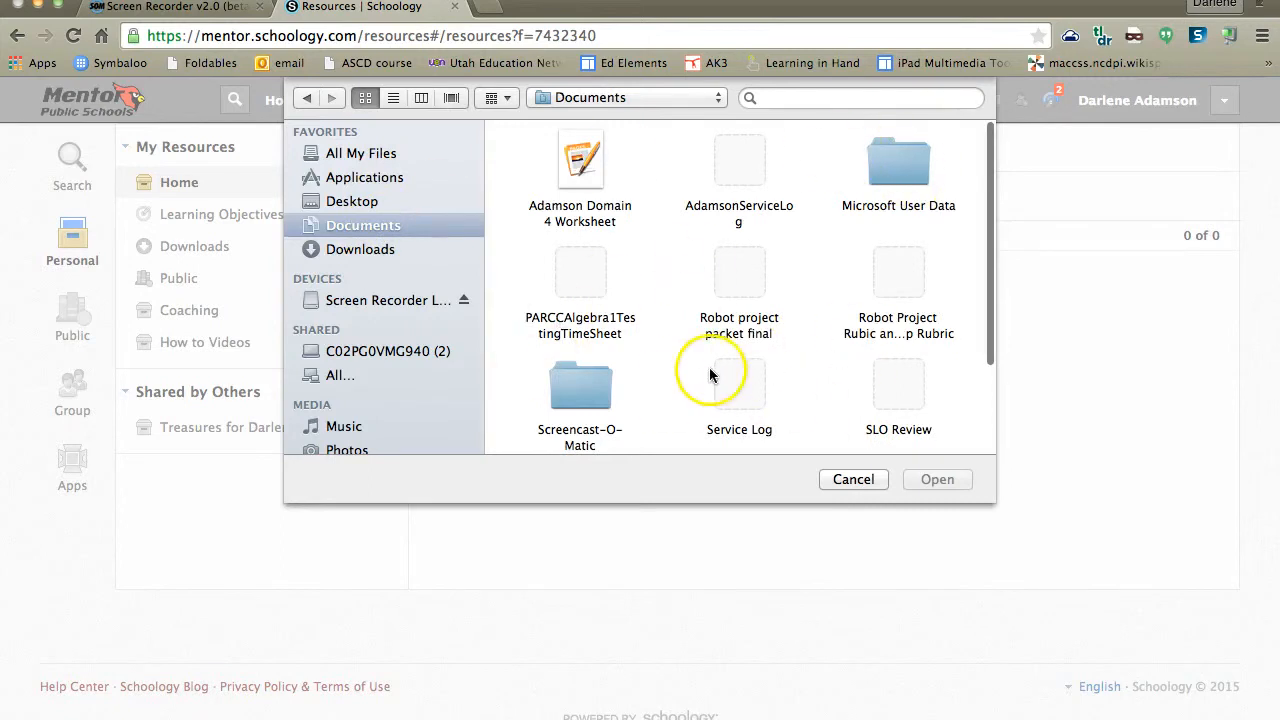
click(850, 479)
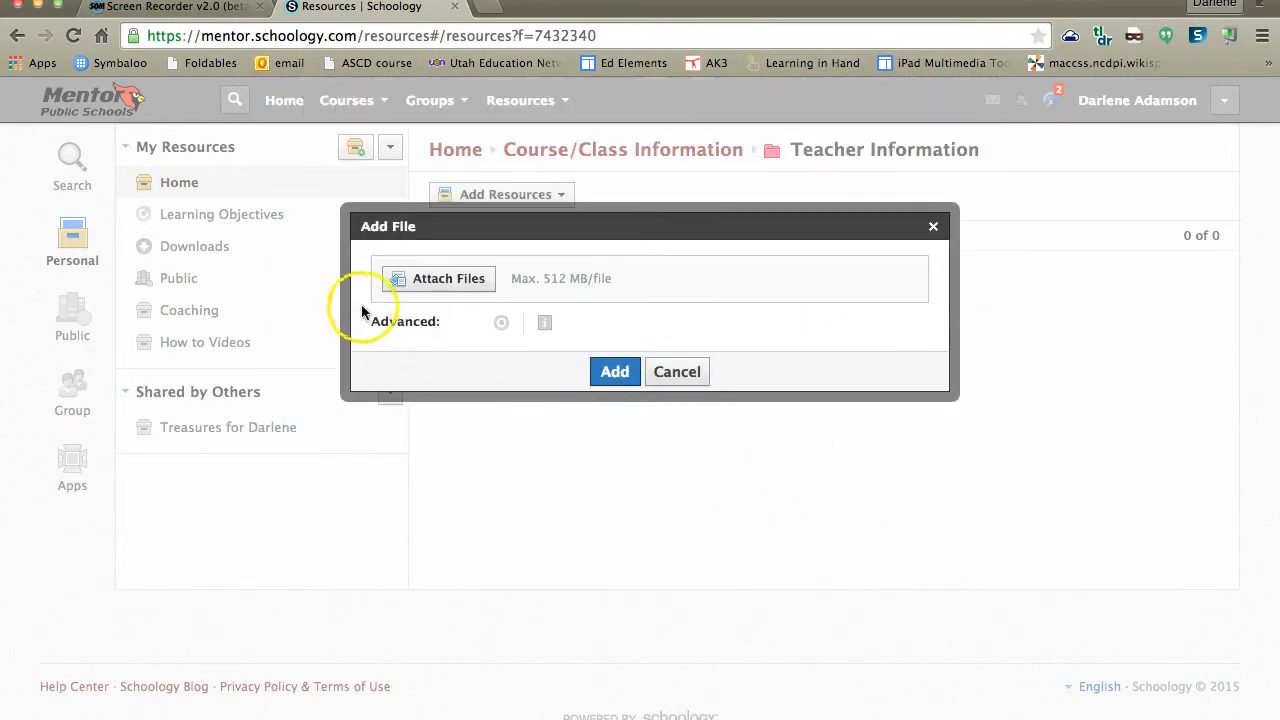
click(671, 373)
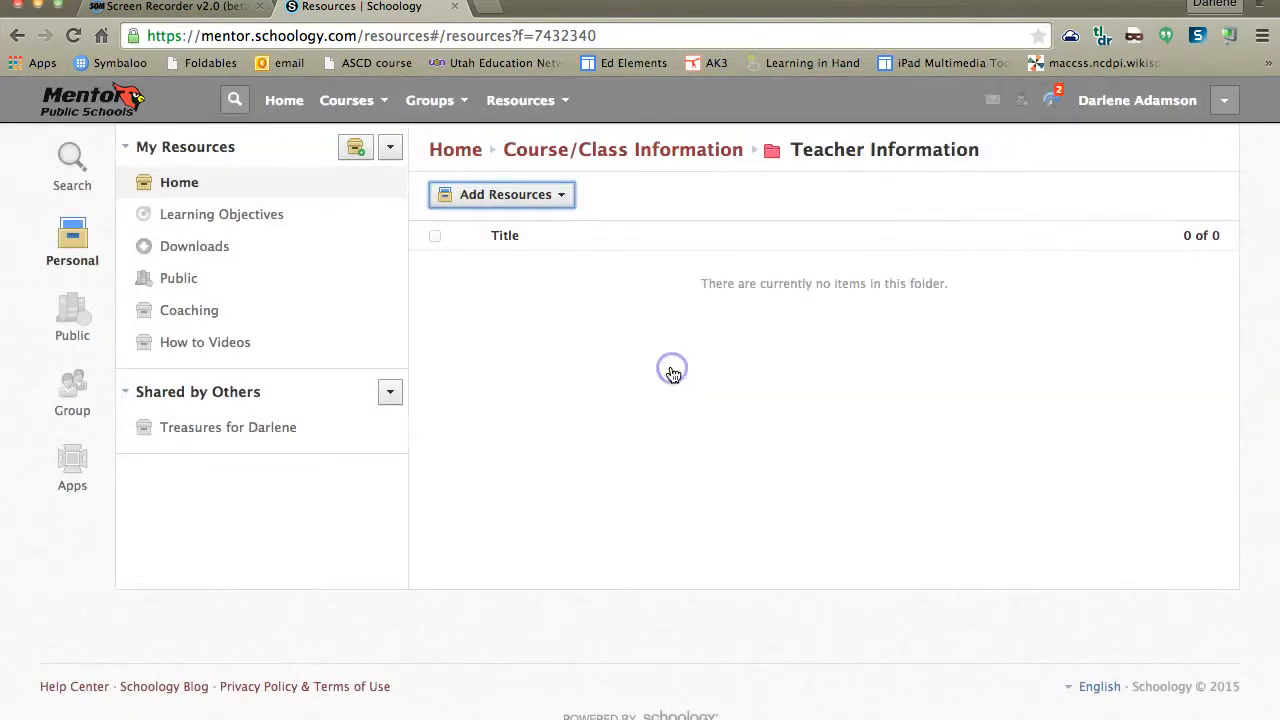
- Return to the Course/Class Information folder and create a second red subfolder named "How To Use Schoology"
click(646, 149)
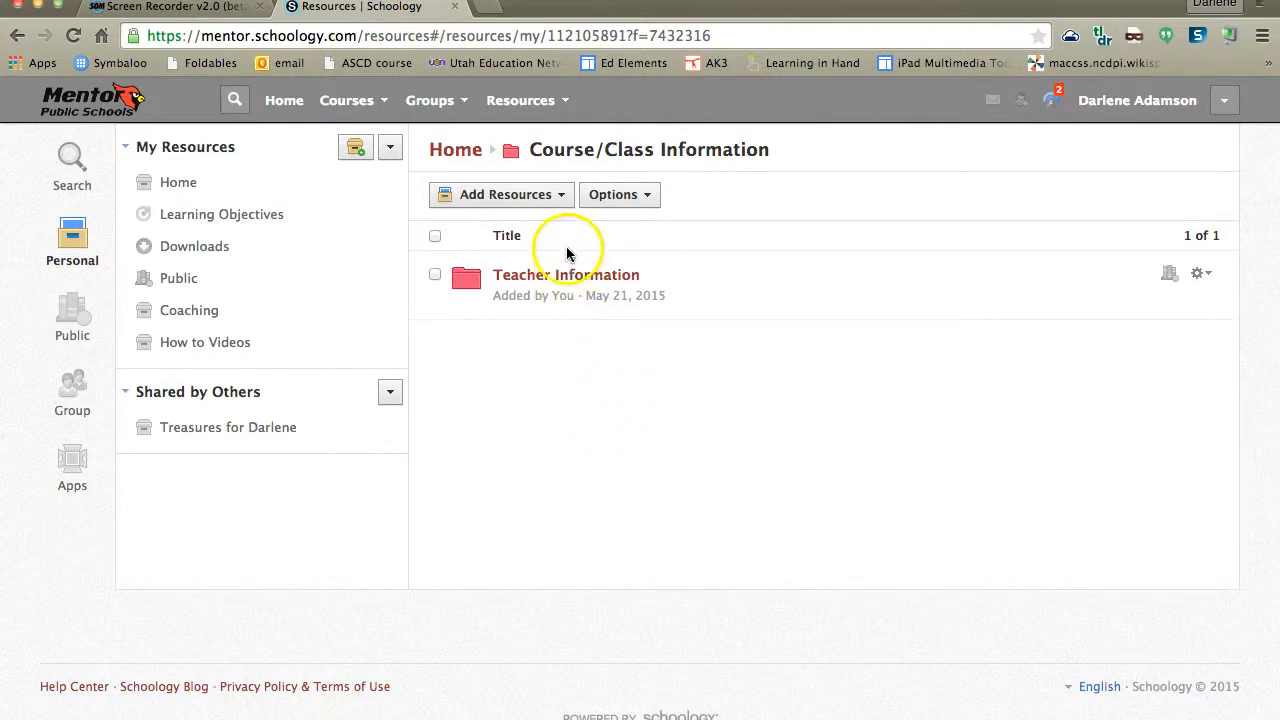
click(560, 194)
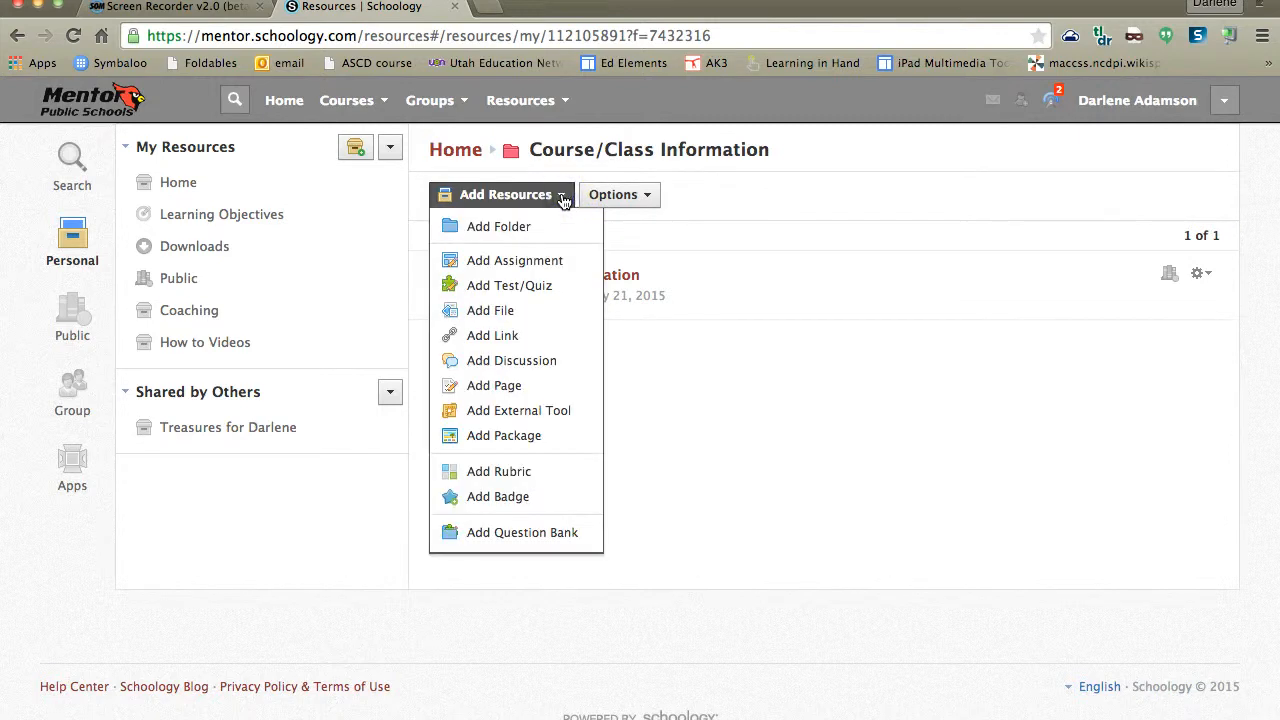
click(561, 225)
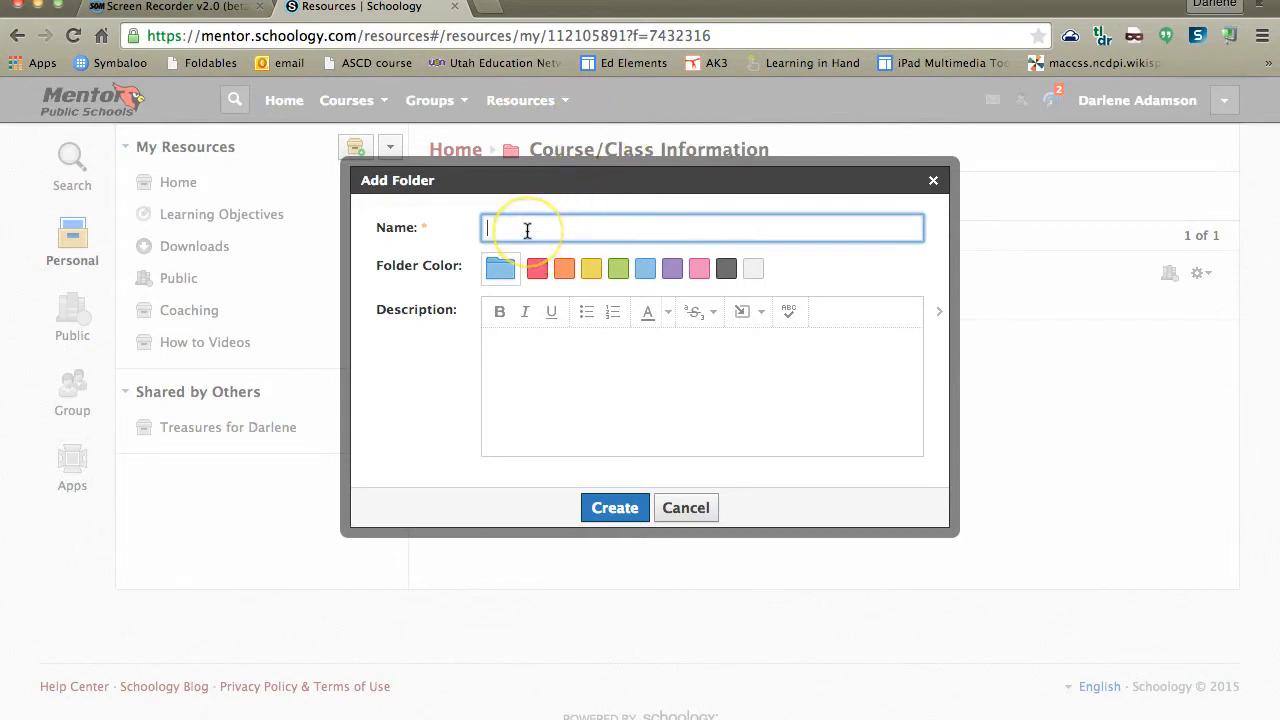
text(How To Use Schoology)
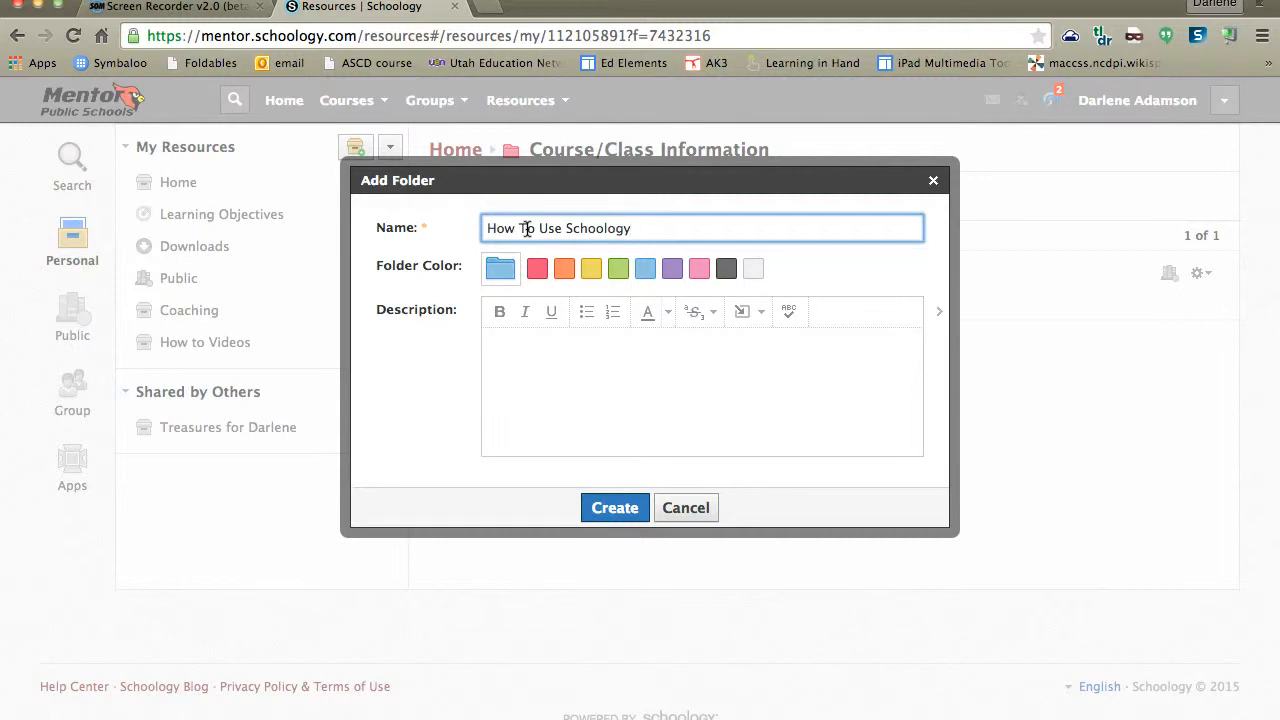
click(537, 268)
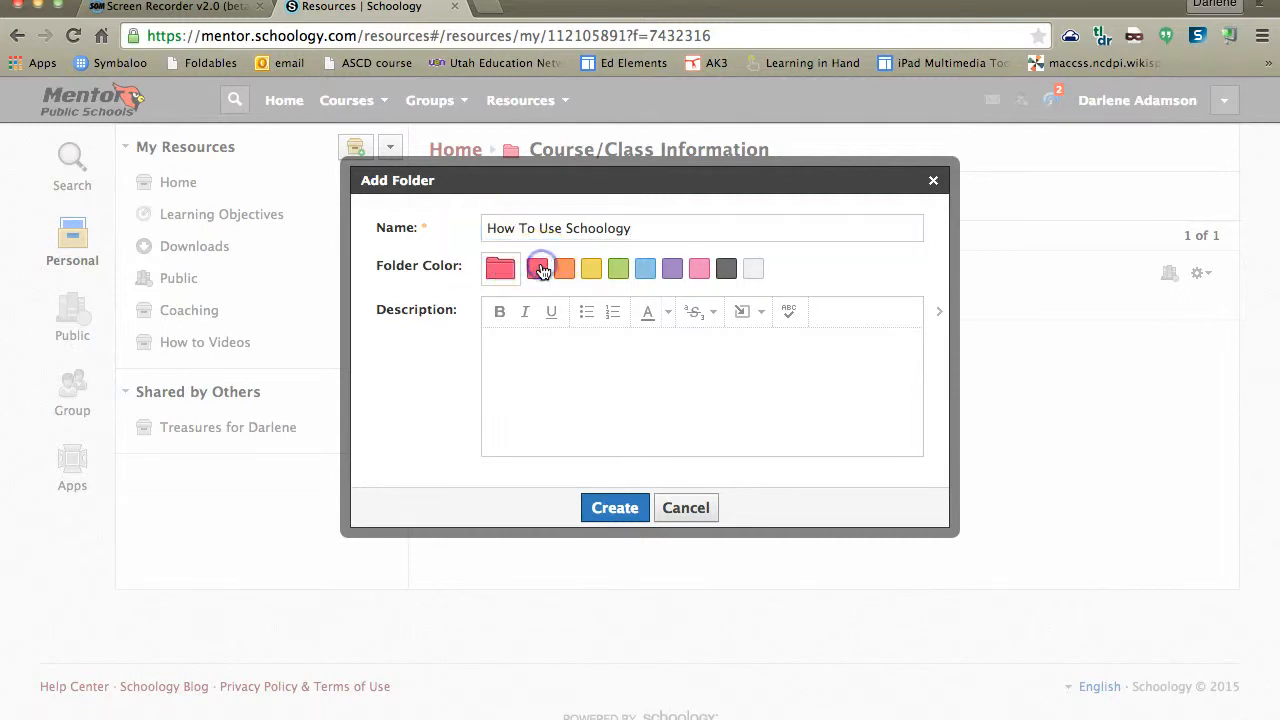
click(622, 508)
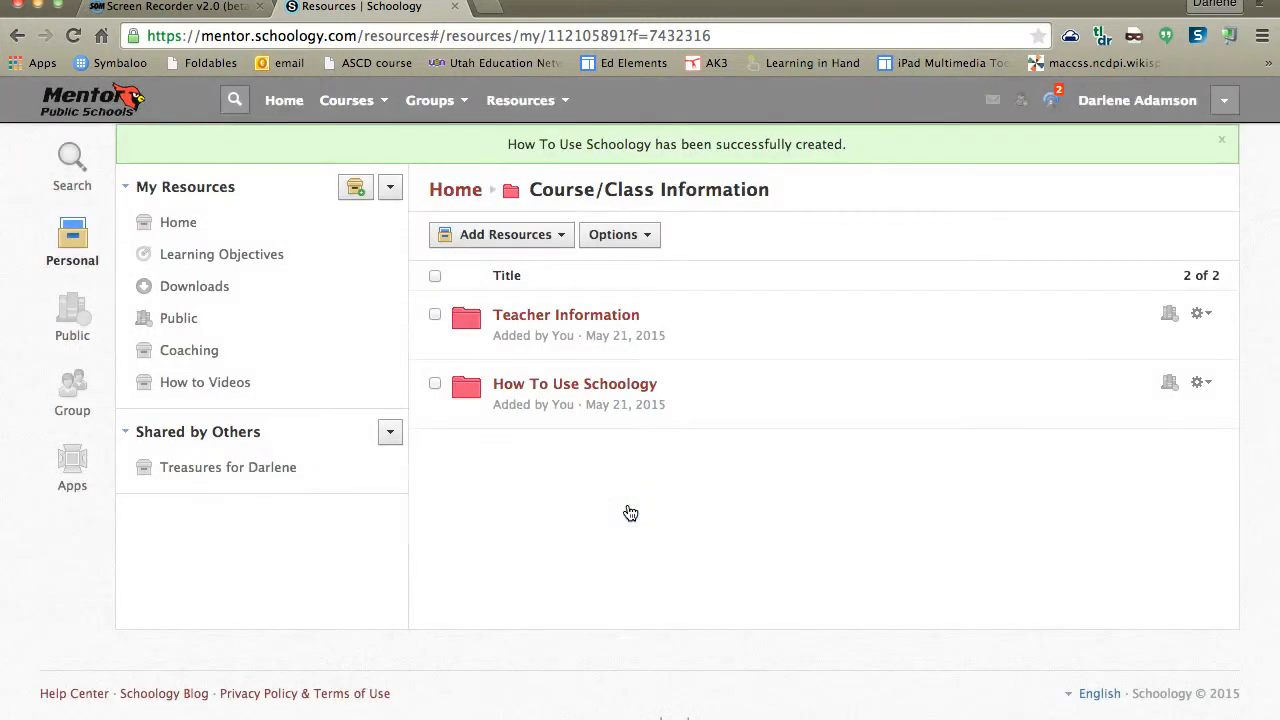
click(598, 390)
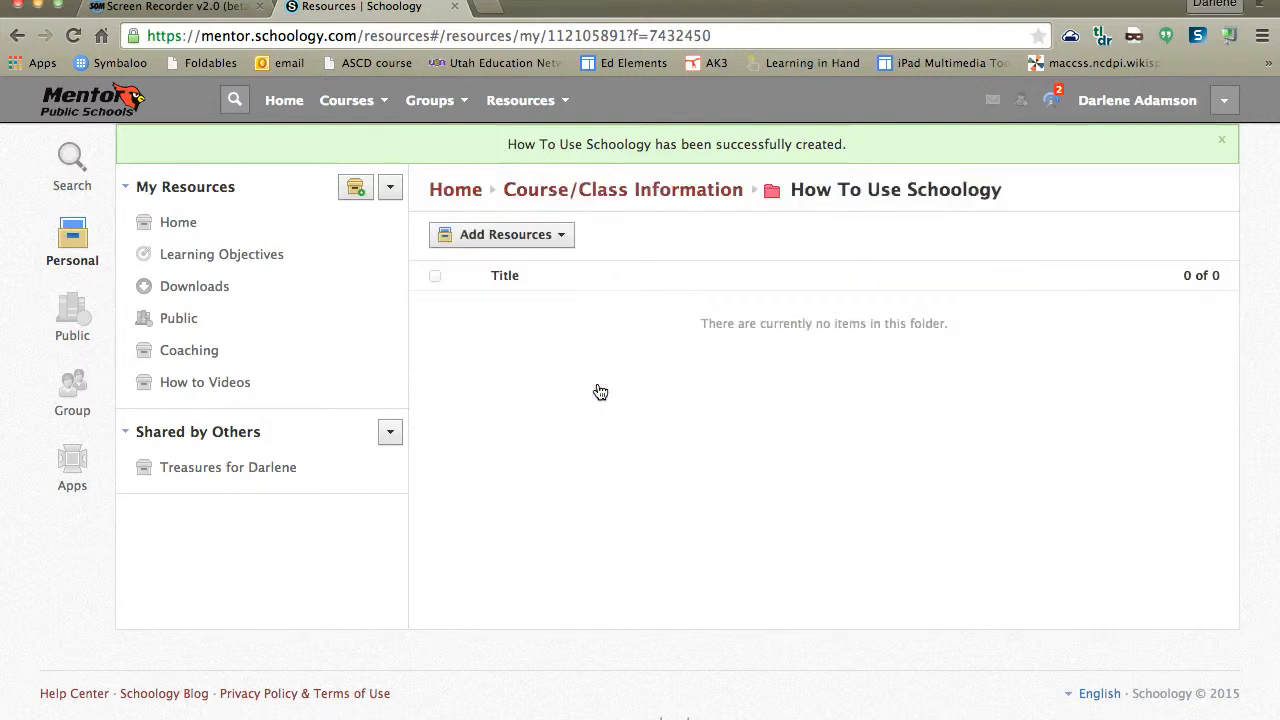
click(564, 238)
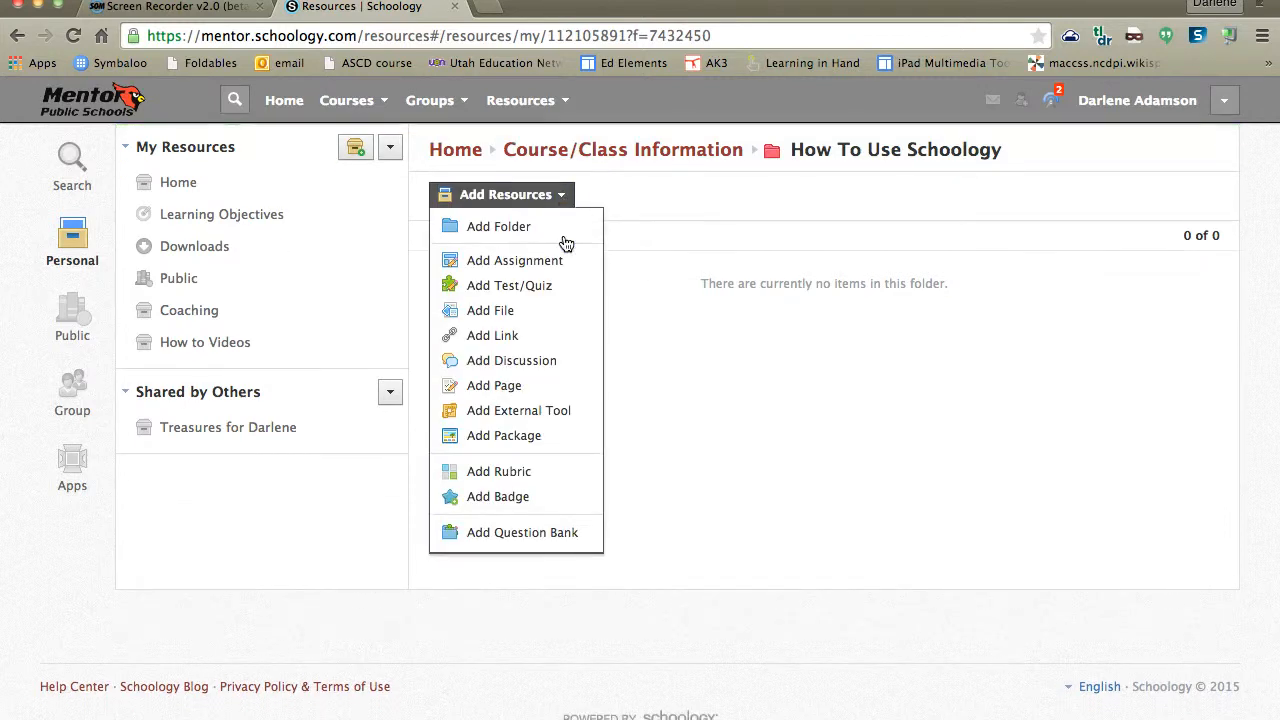
click(537, 337)
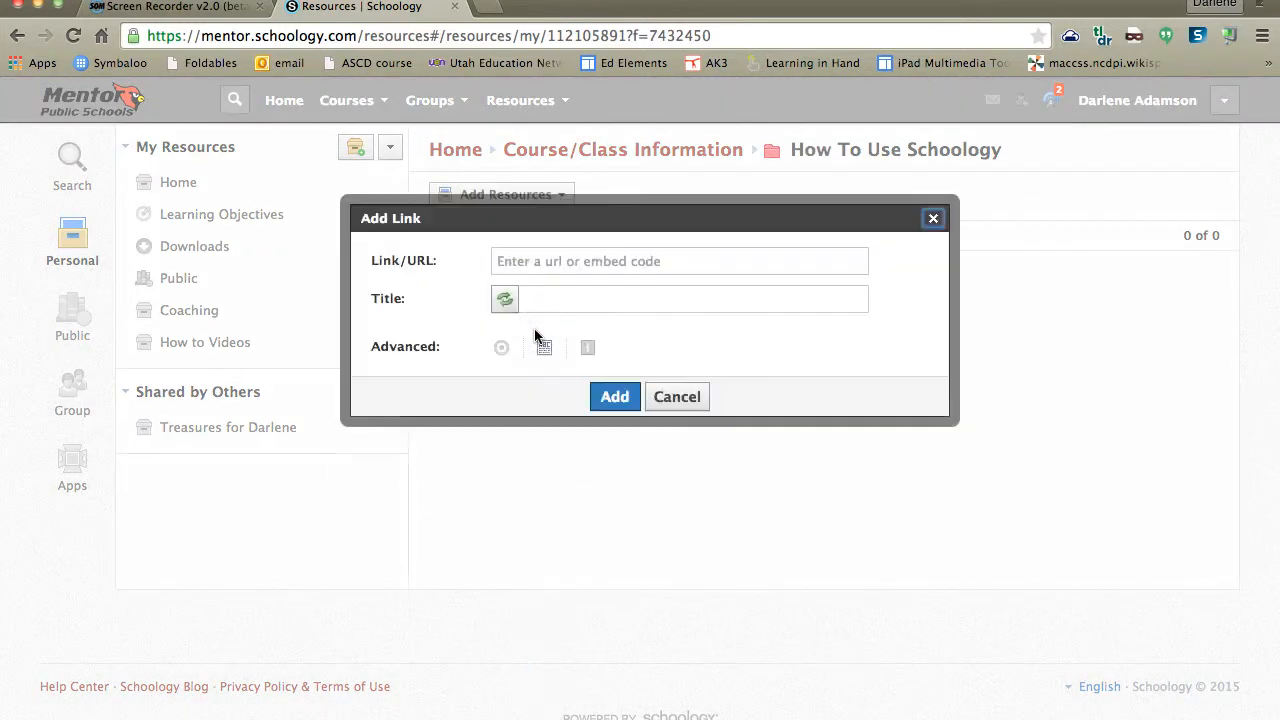
click(526, 262)
text(How to take a qui)
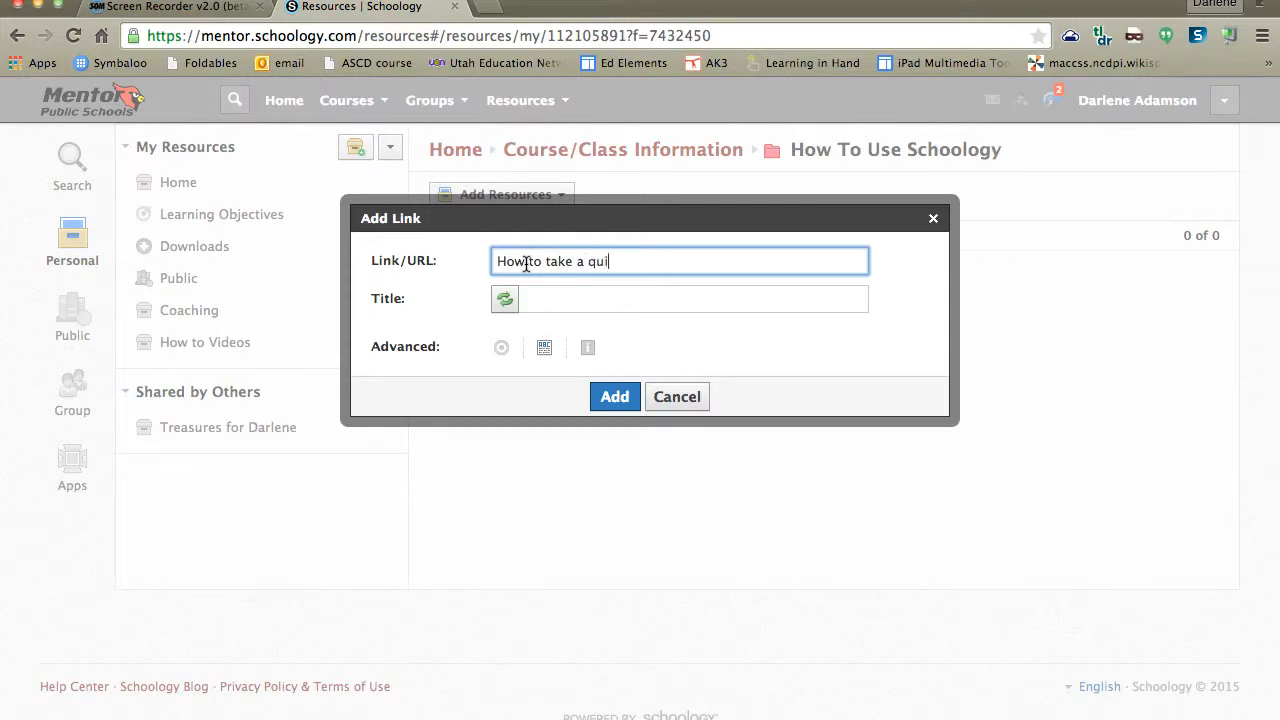
text(z in schoology)
click(640, 261)
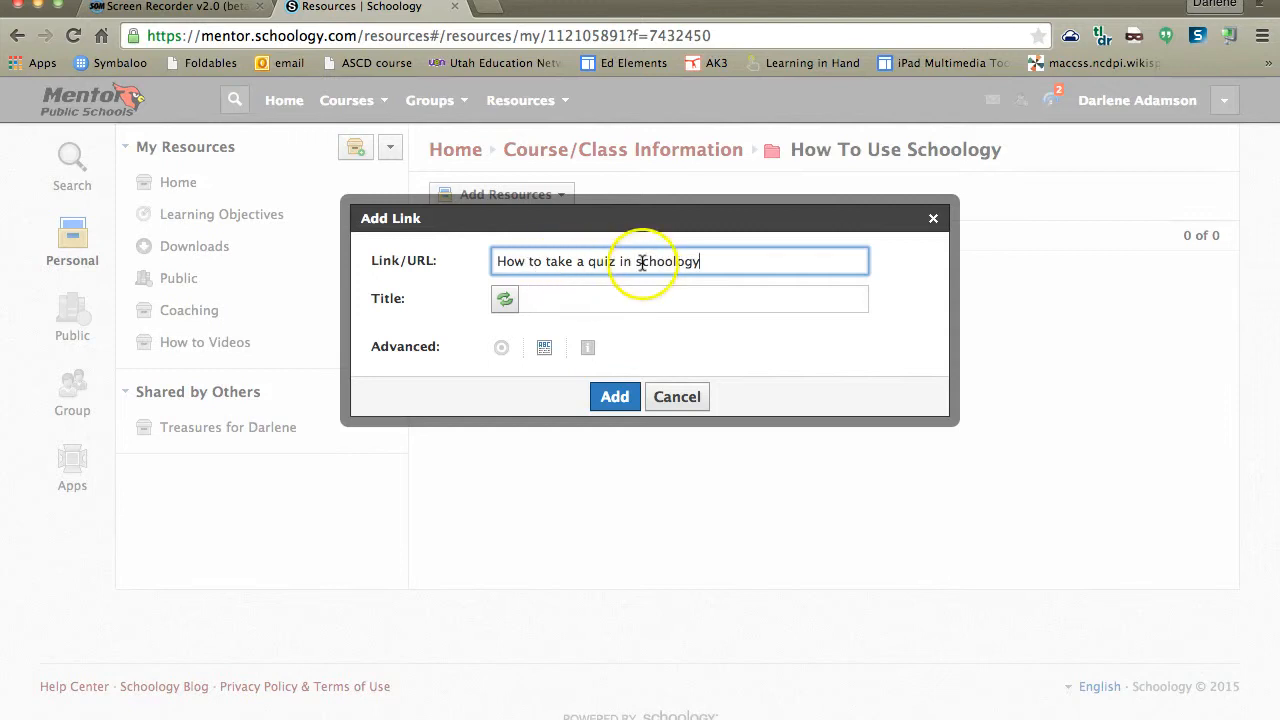
key(BackSpace)
text(S)
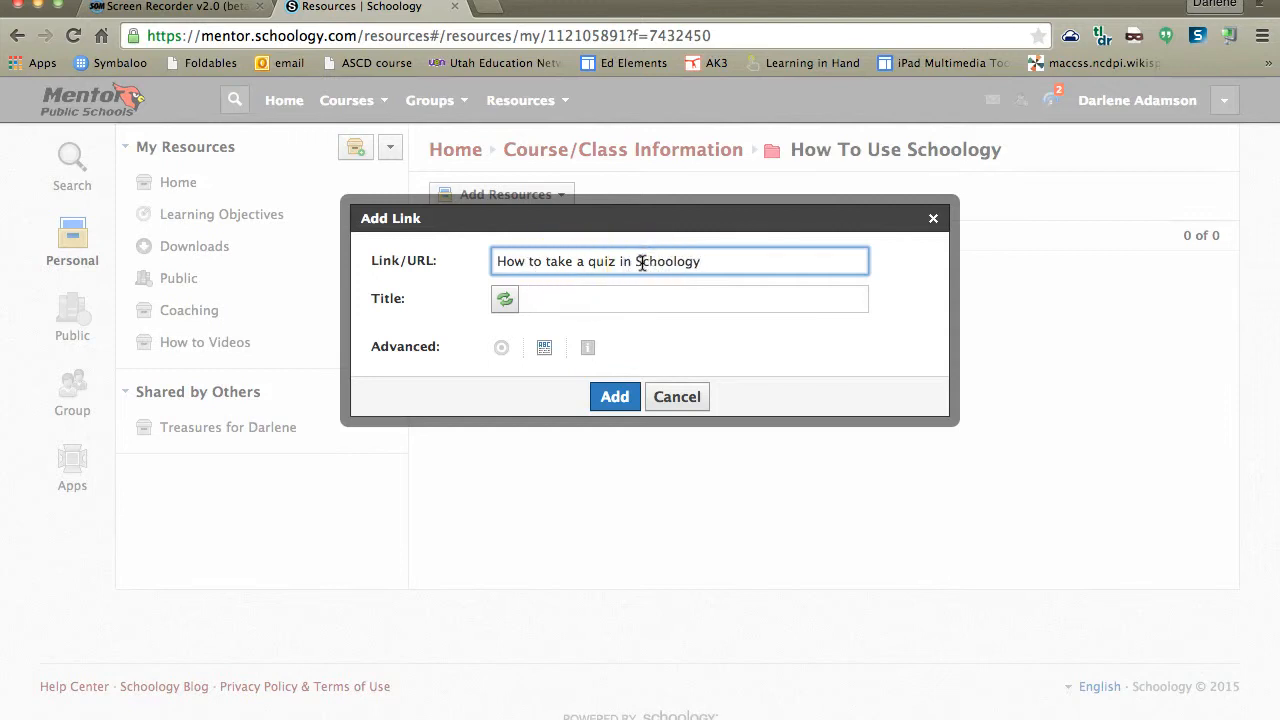
click(586, 299)
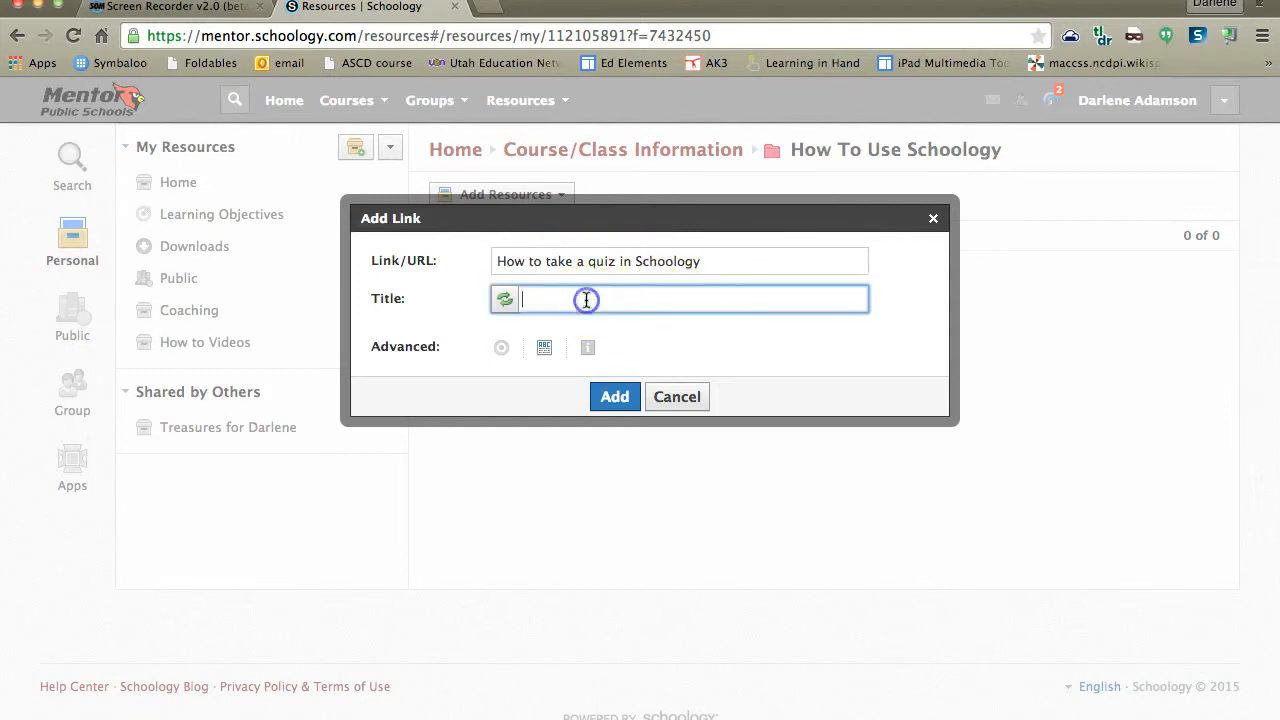
drag(706, 261, 491, 254)
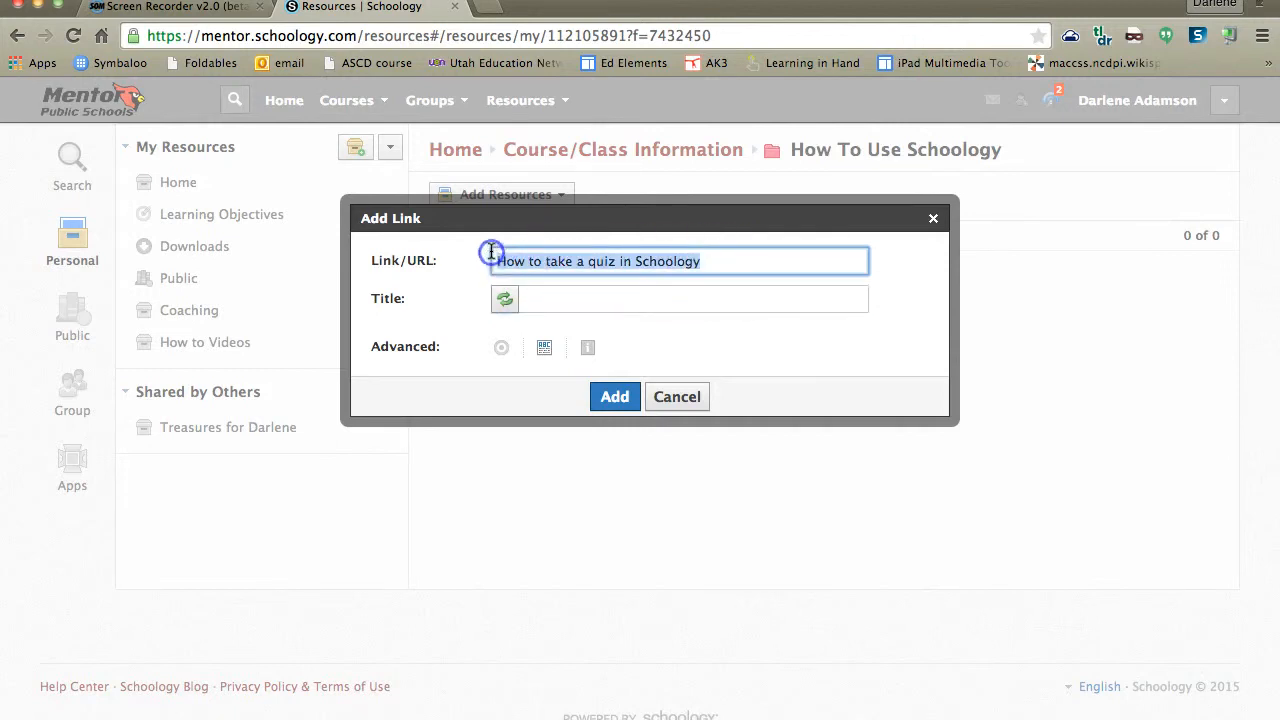
key(super+x)
click(549, 299)
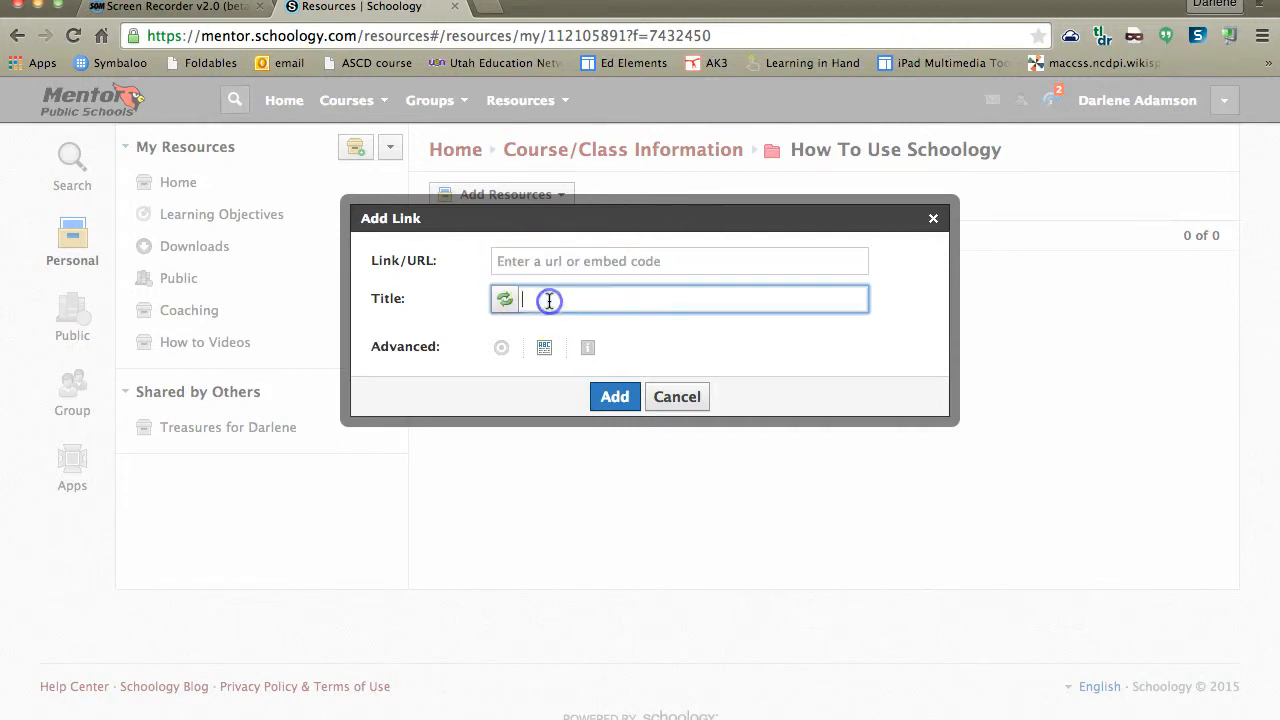
key(super+v)
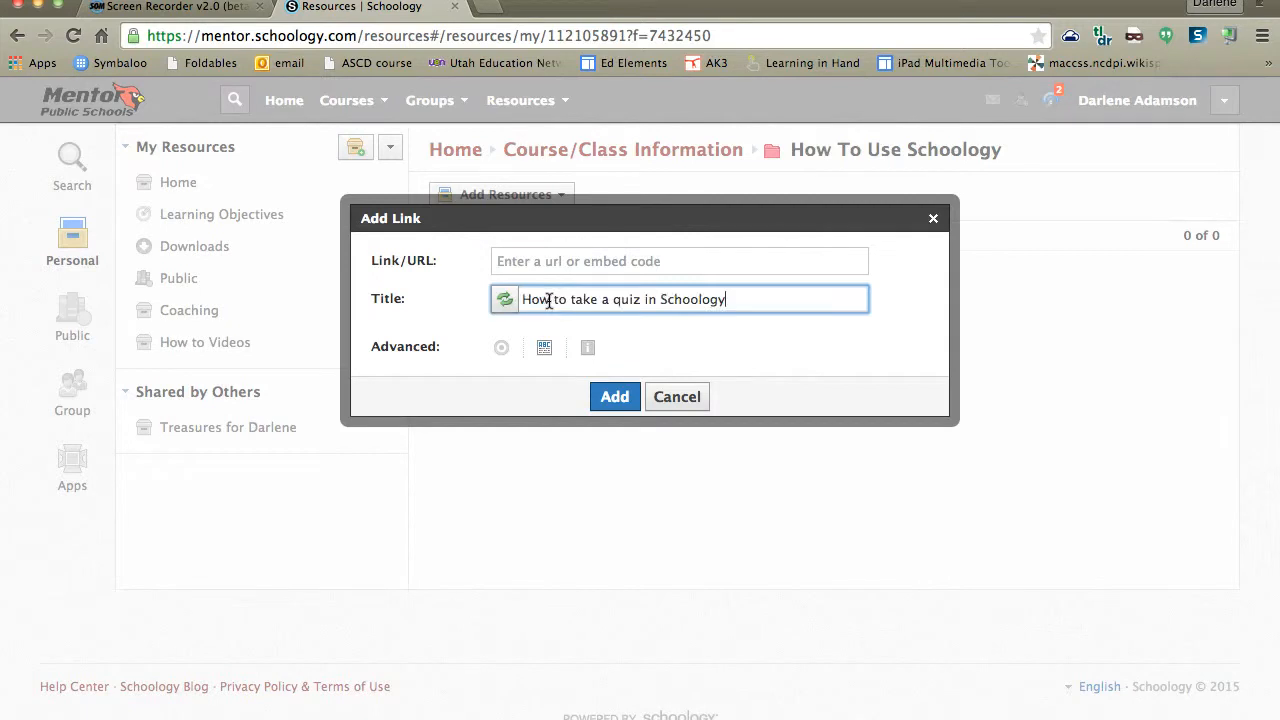
click(538, 254)
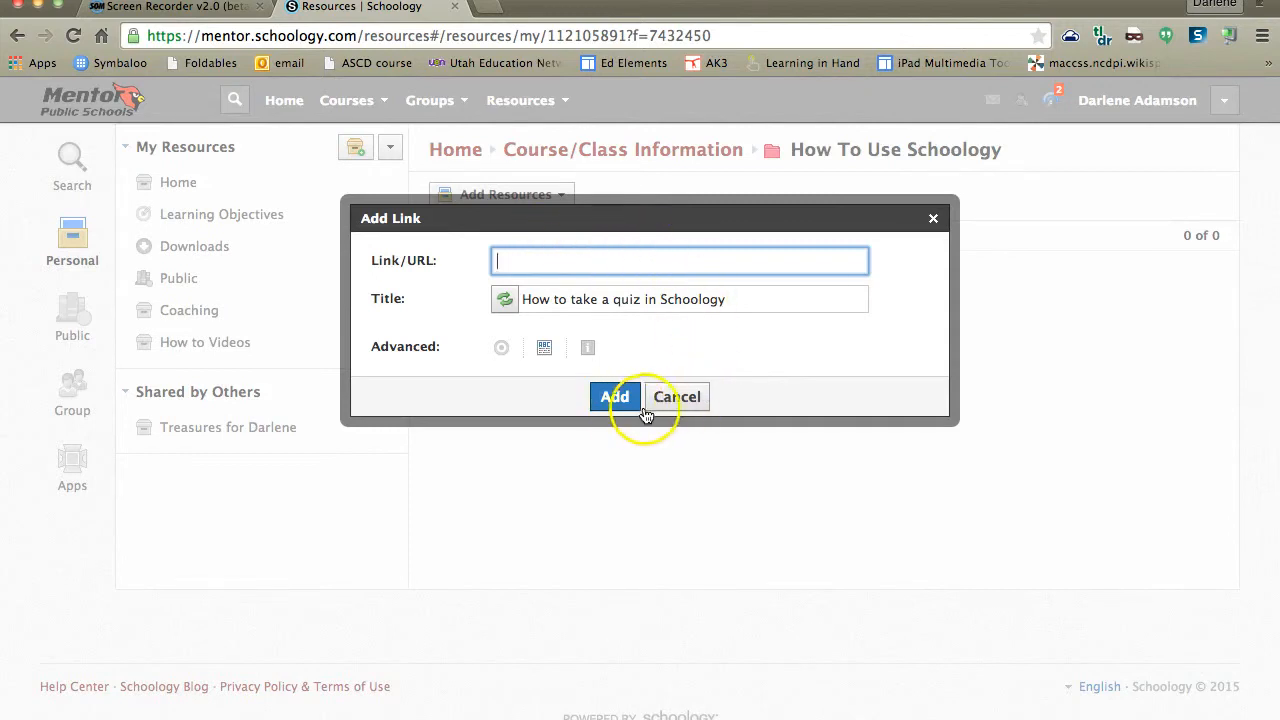
click(677, 398)
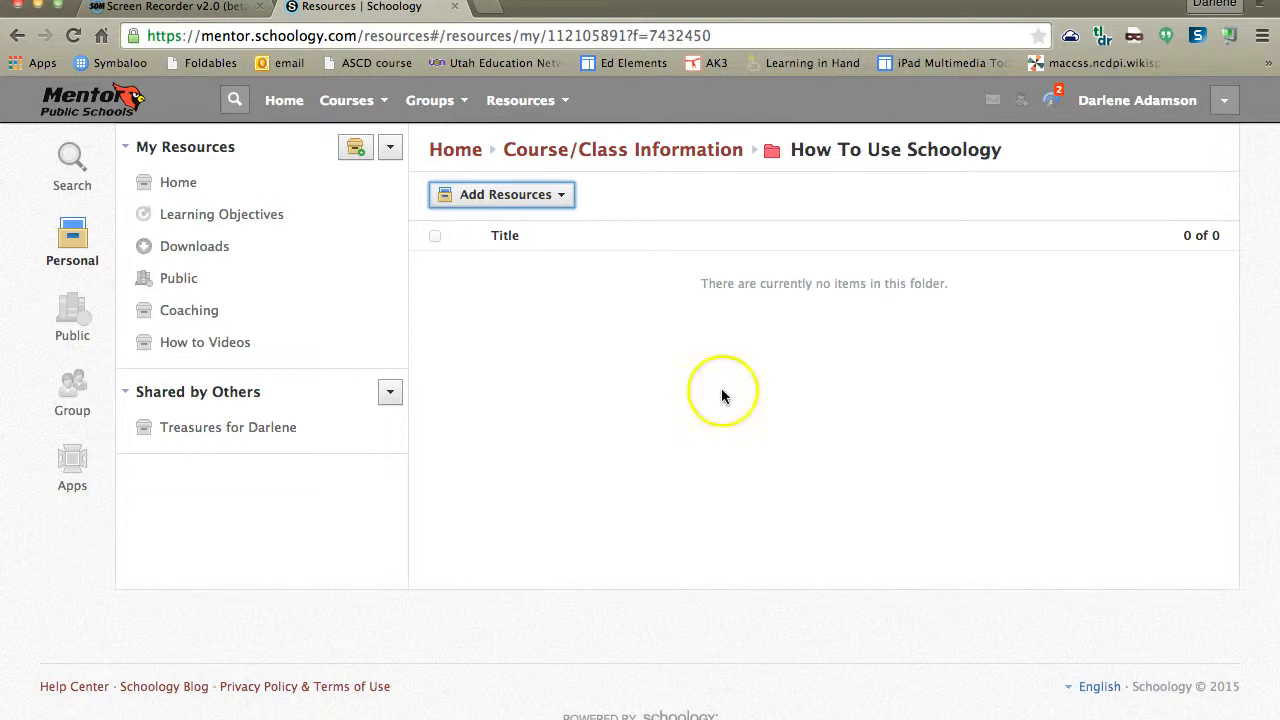
- Return to the Home collection and create an orange folder named "Agendas" with an empty description
click(445, 155)
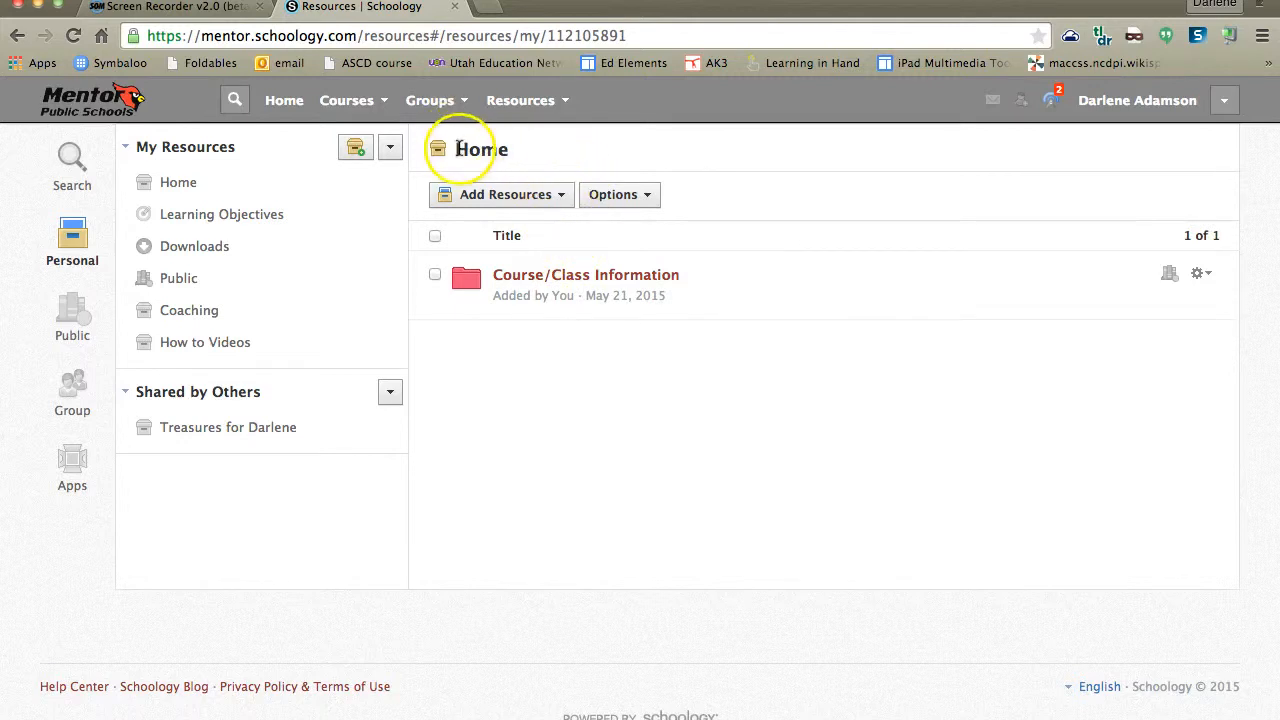
click(558, 195)
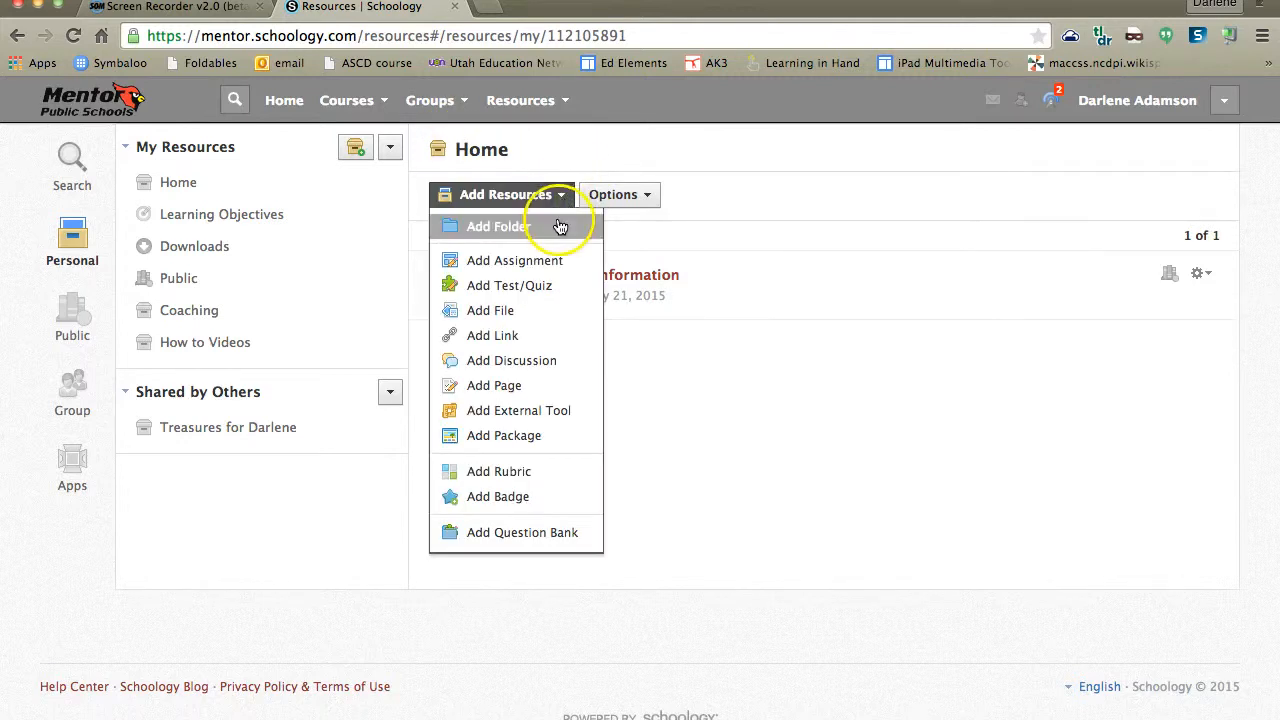
click(560, 227)
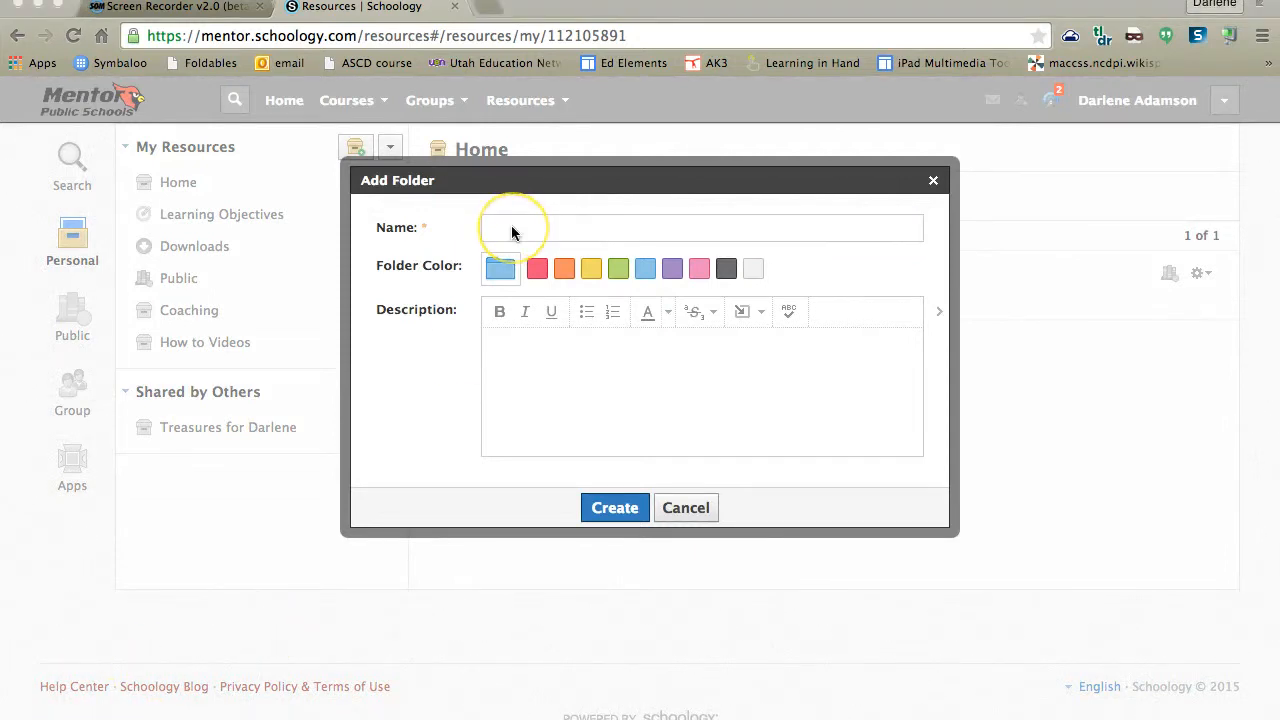
click(511, 229)
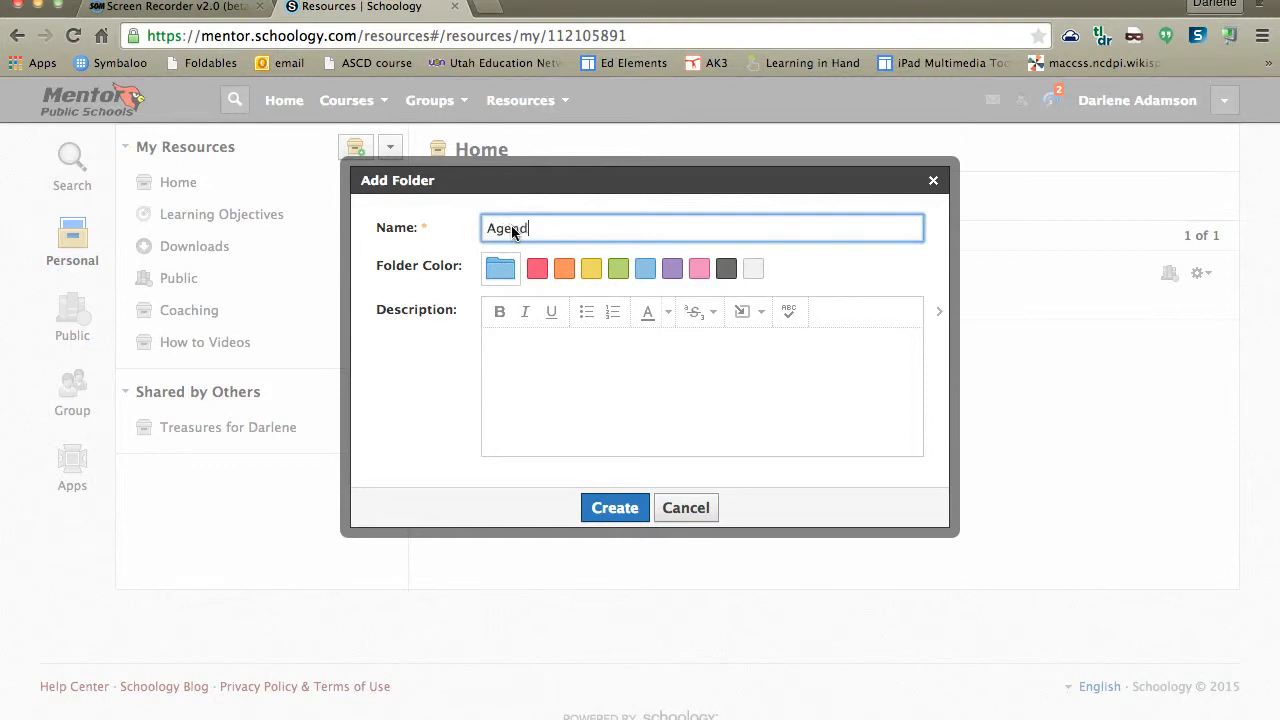
text(Agenda)
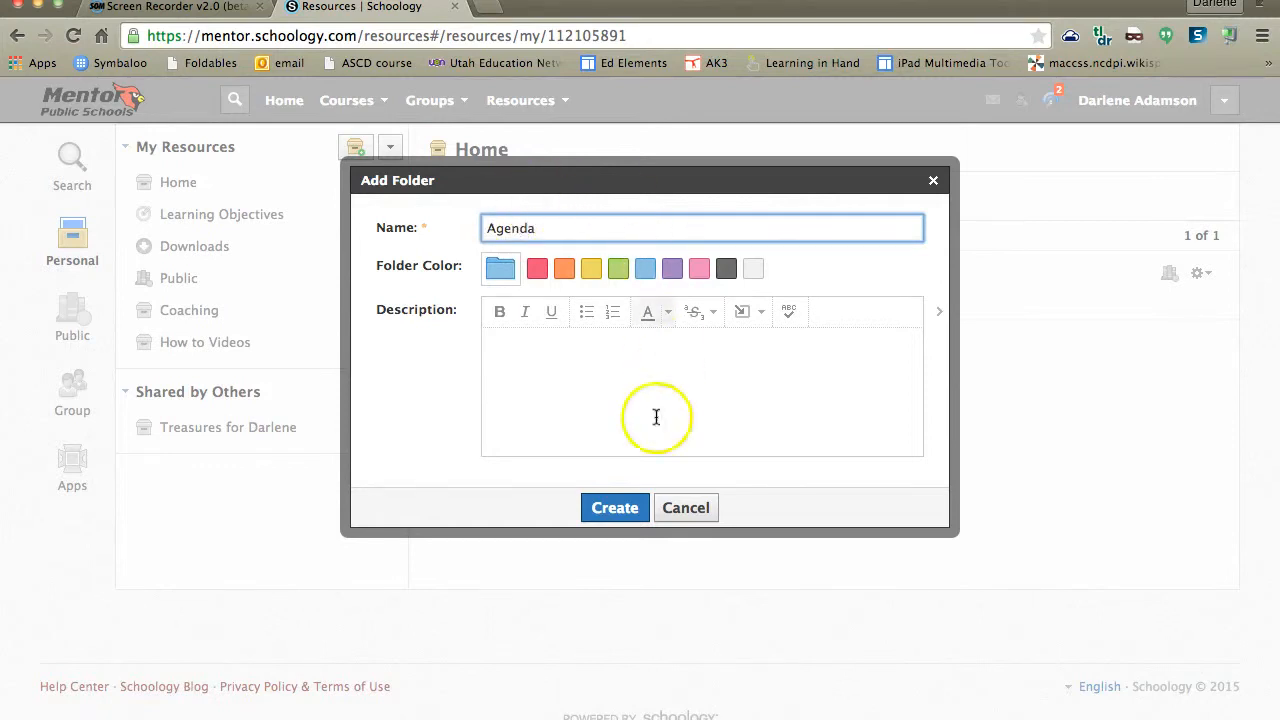
click(564, 270)
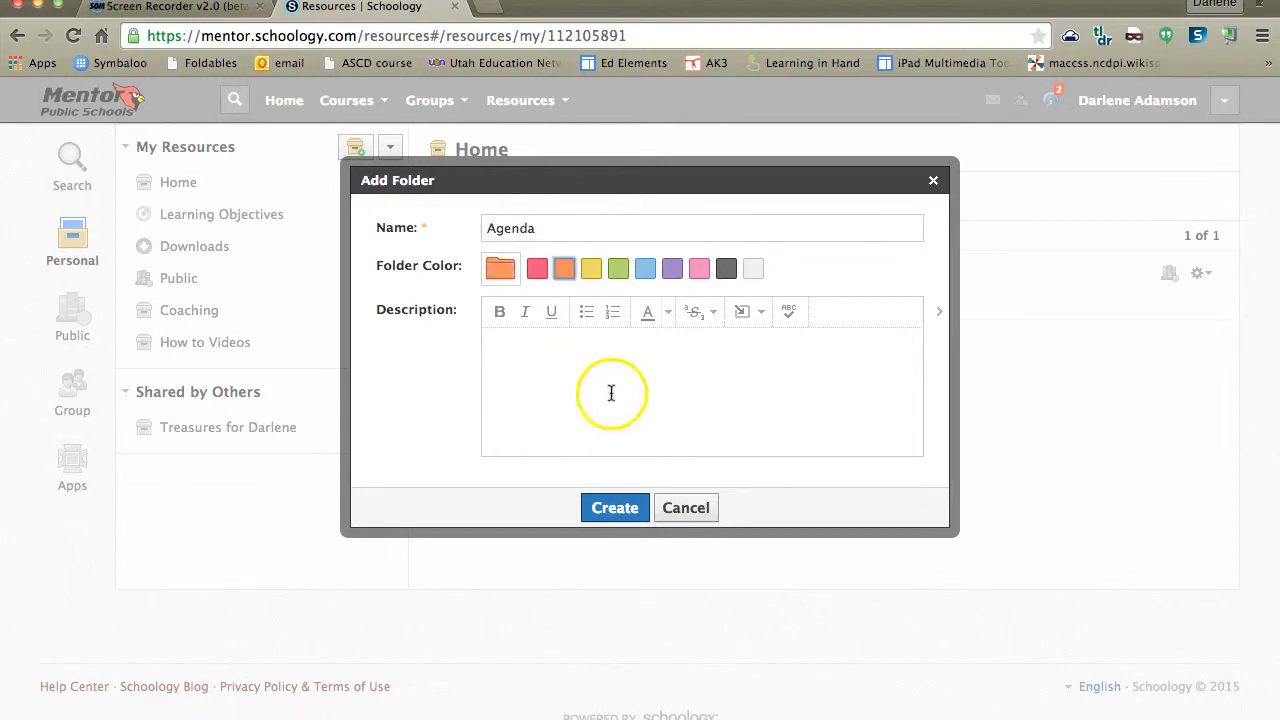
click(530, 229)
text(s)
click(566, 348)
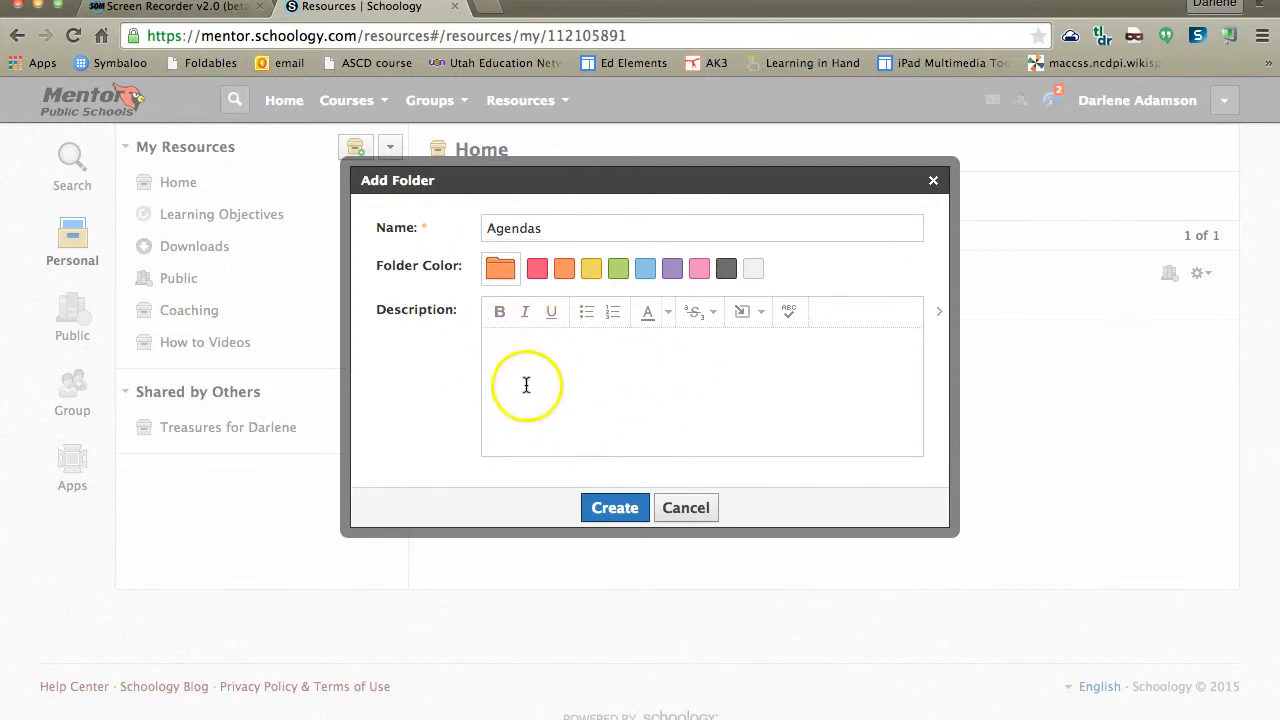
click(615, 508)
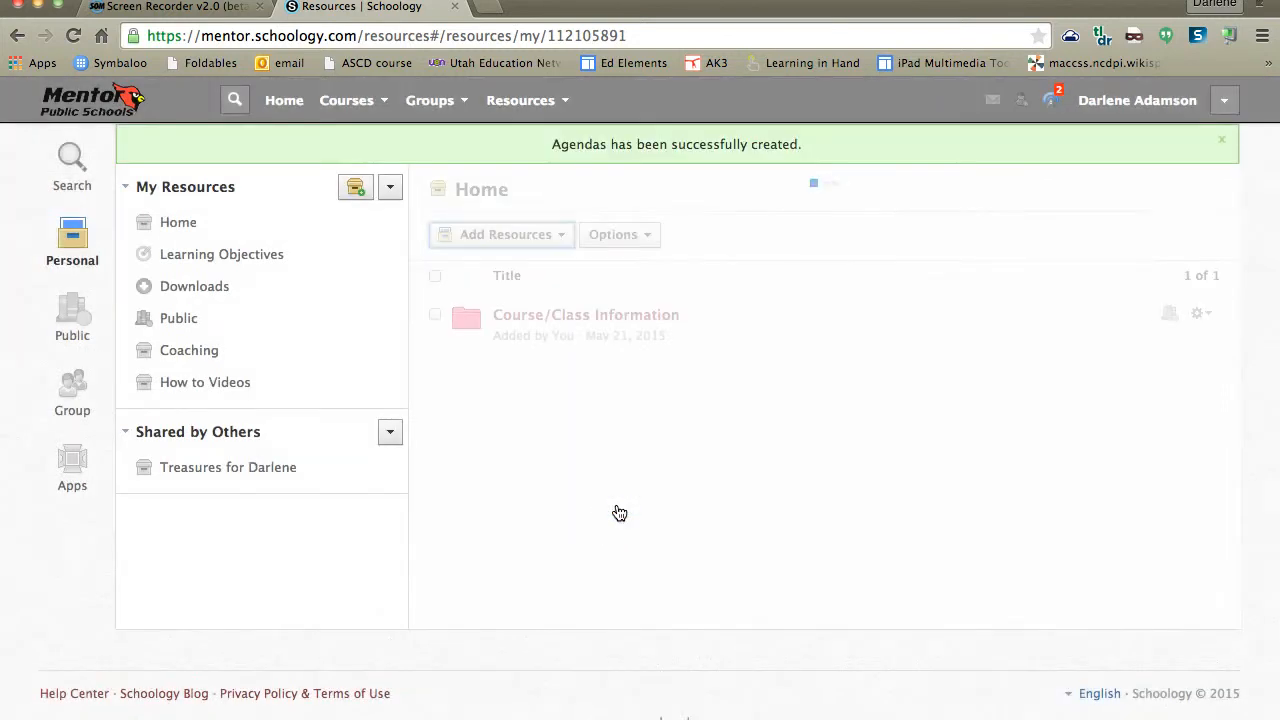
click(617, 531)
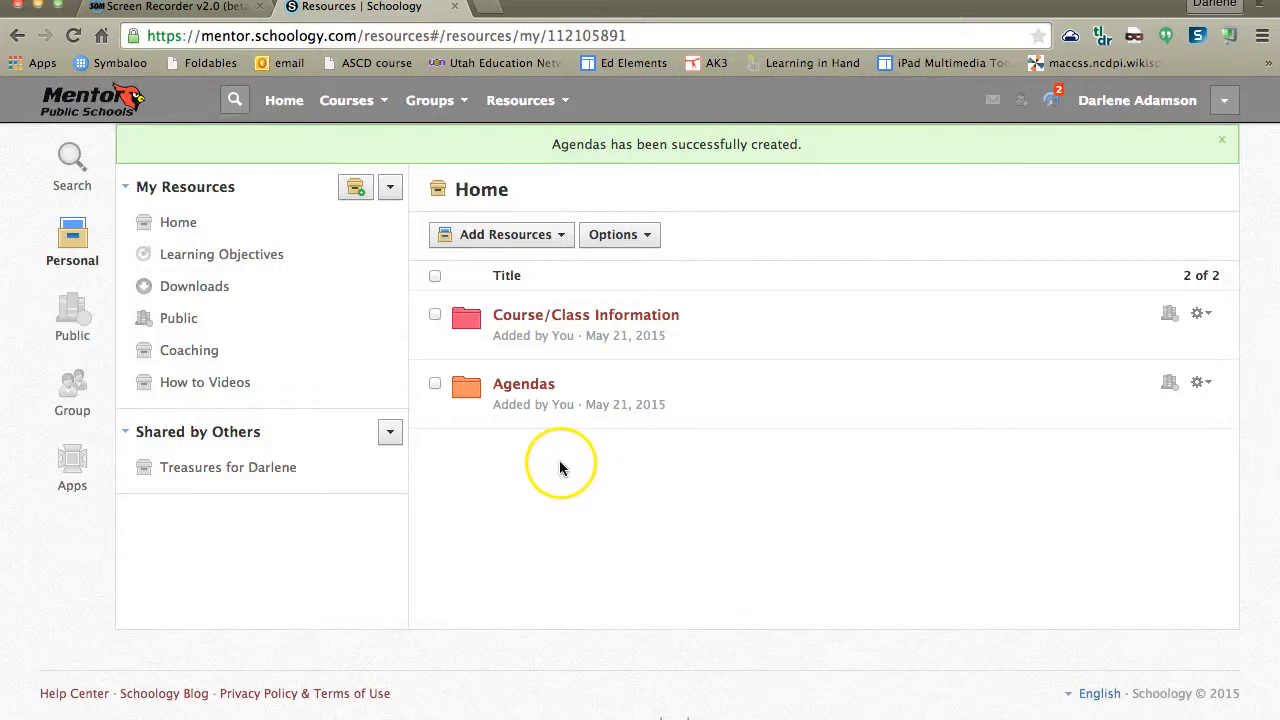
- Create an orange subfolder named "May 18-22" inside the Agendas folder and open it
click(521, 386)
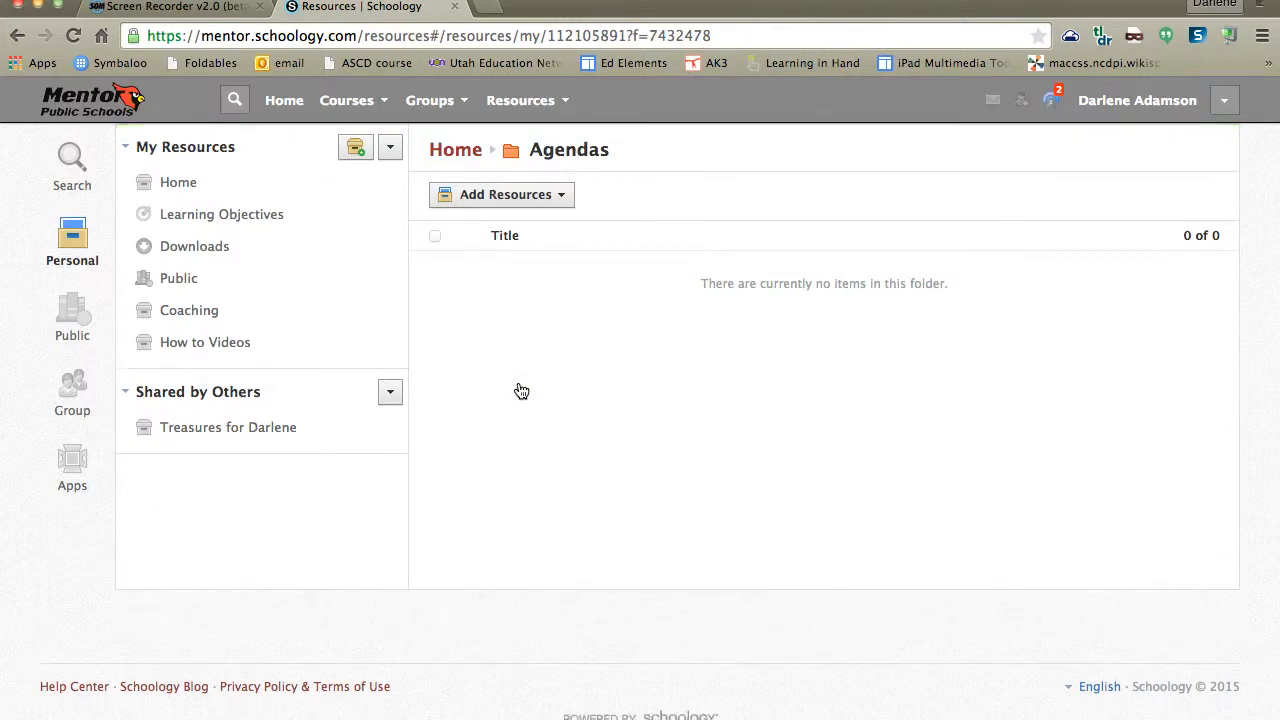
click(564, 195)
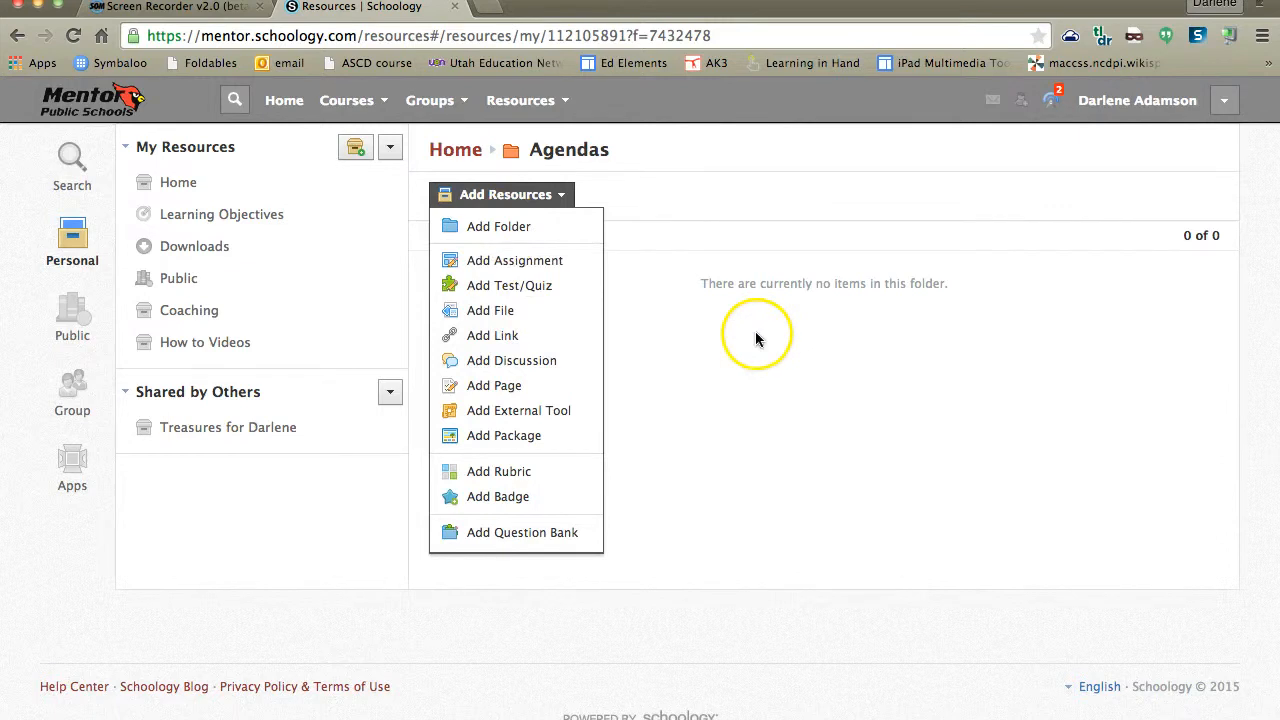
click(530, 233)
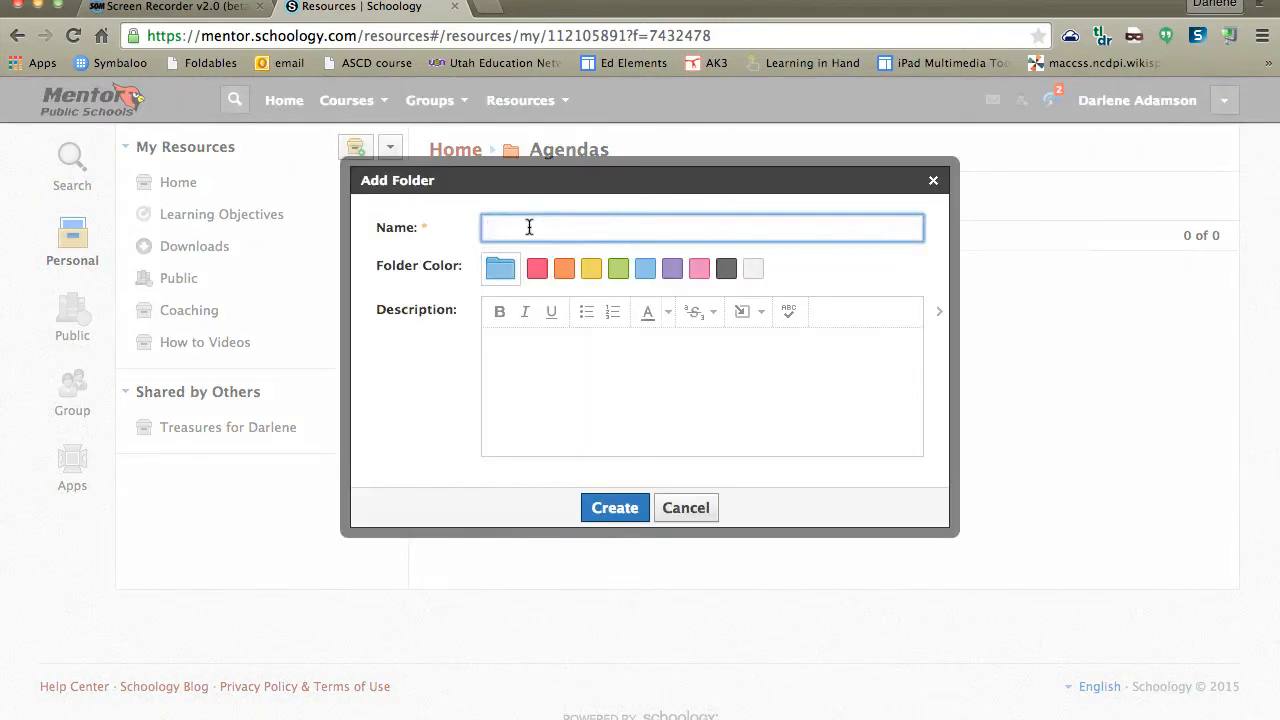
click(566, 268)
click(543, 229)
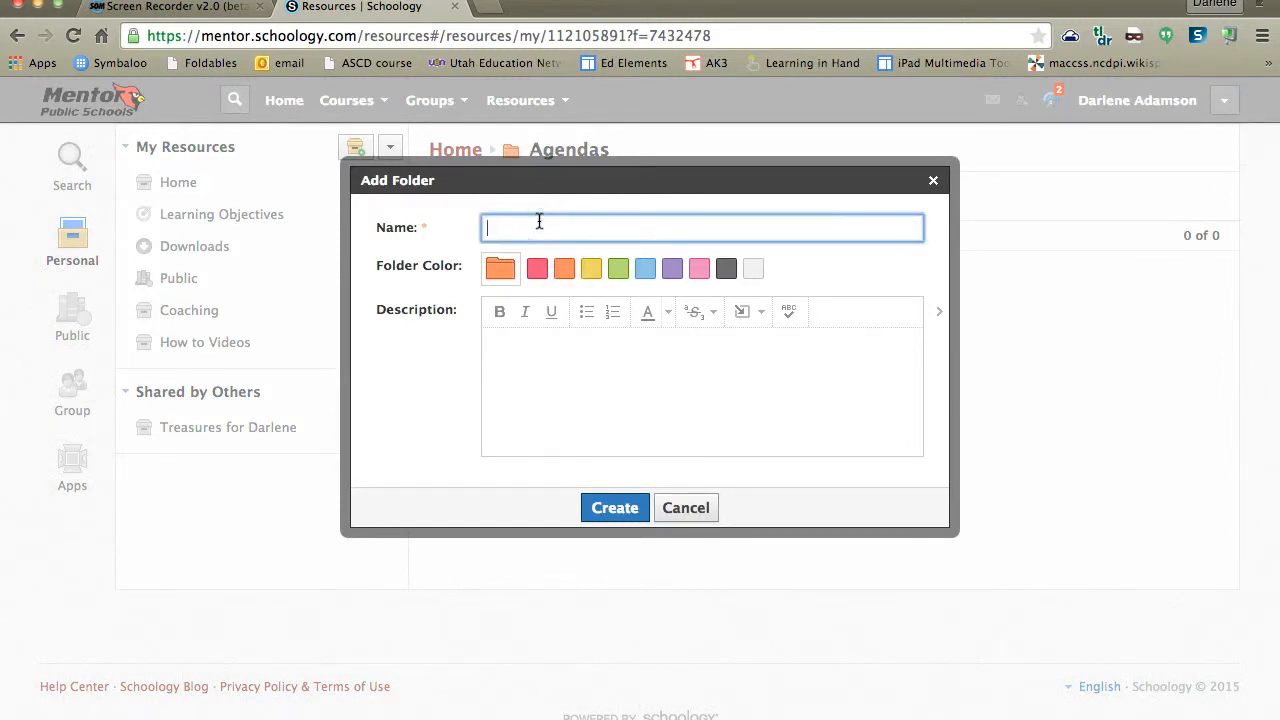
text(May 18-22)
click(616, 512)
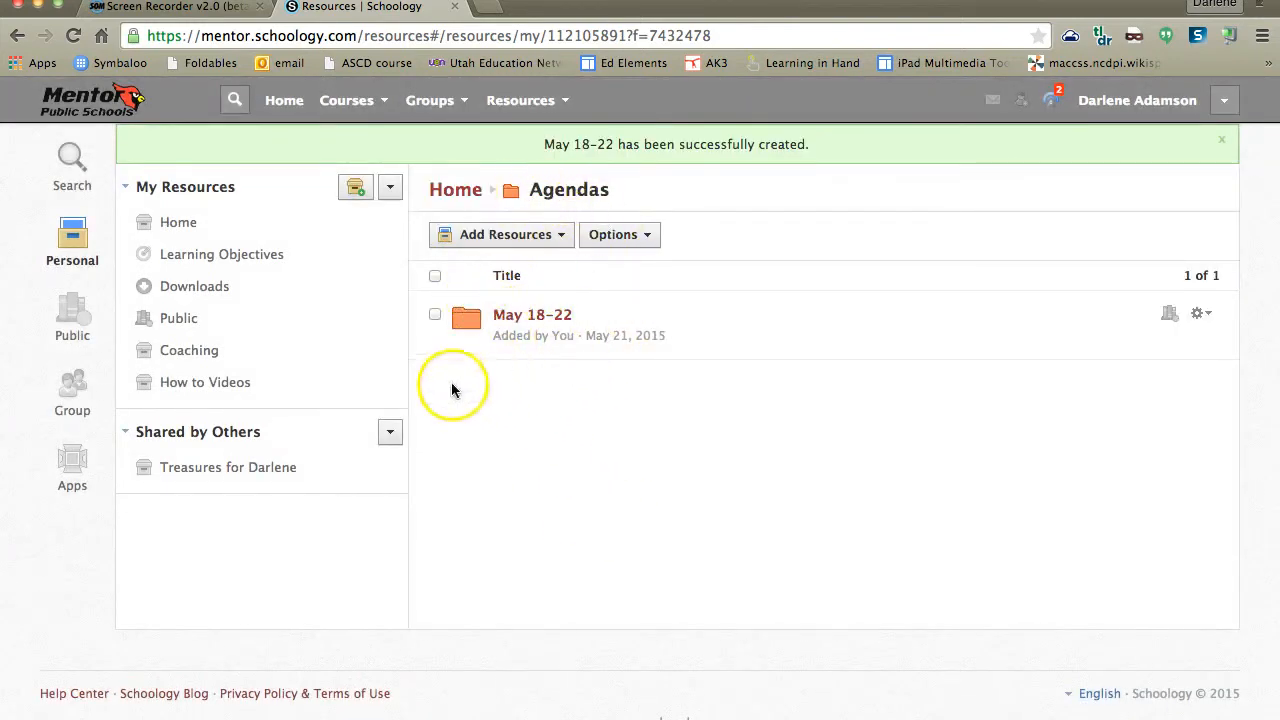
click(530, 318)
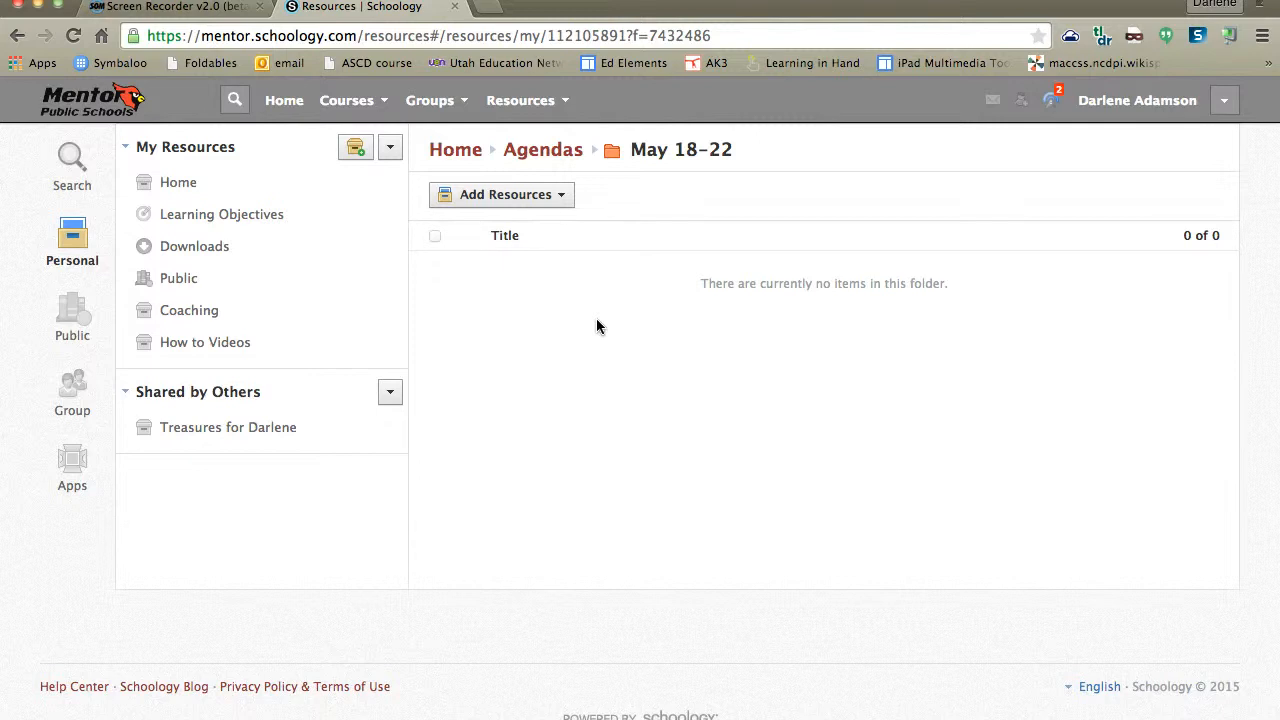
- Return to the Home collection and create a yellow folder named "Unit – Chapter – Book – etc."
click(469, 162)
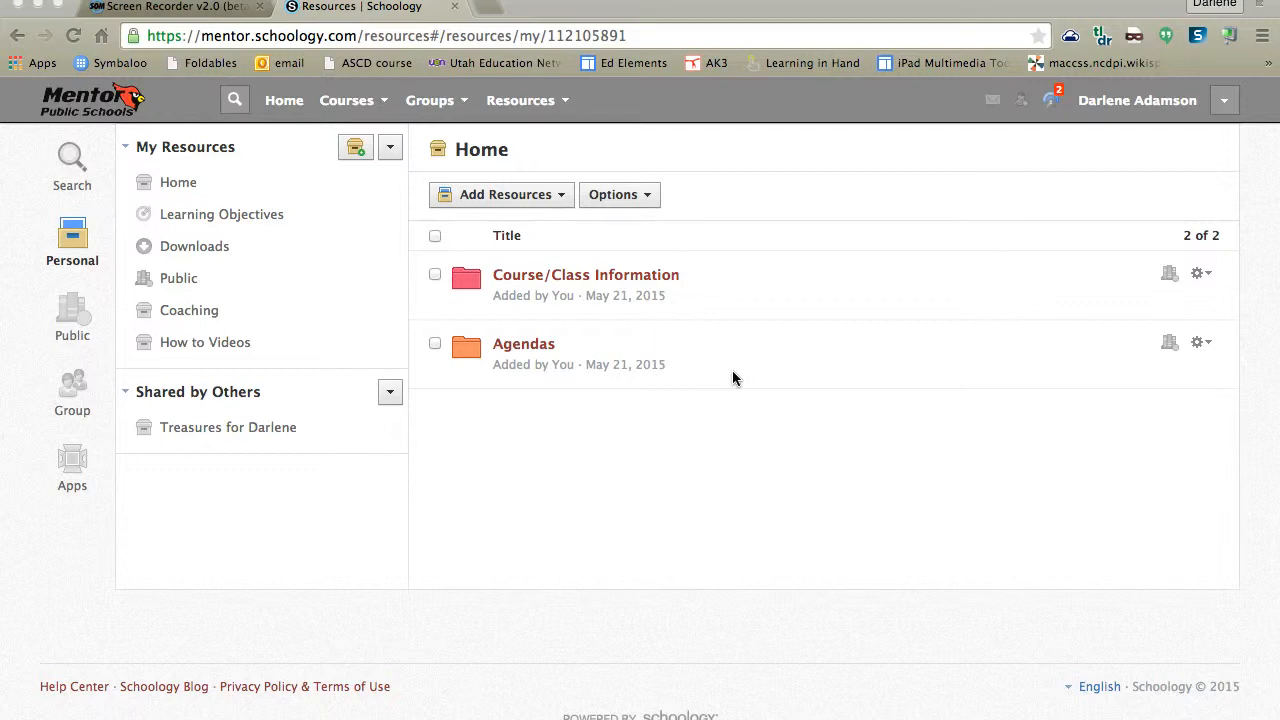
click(560, 194)
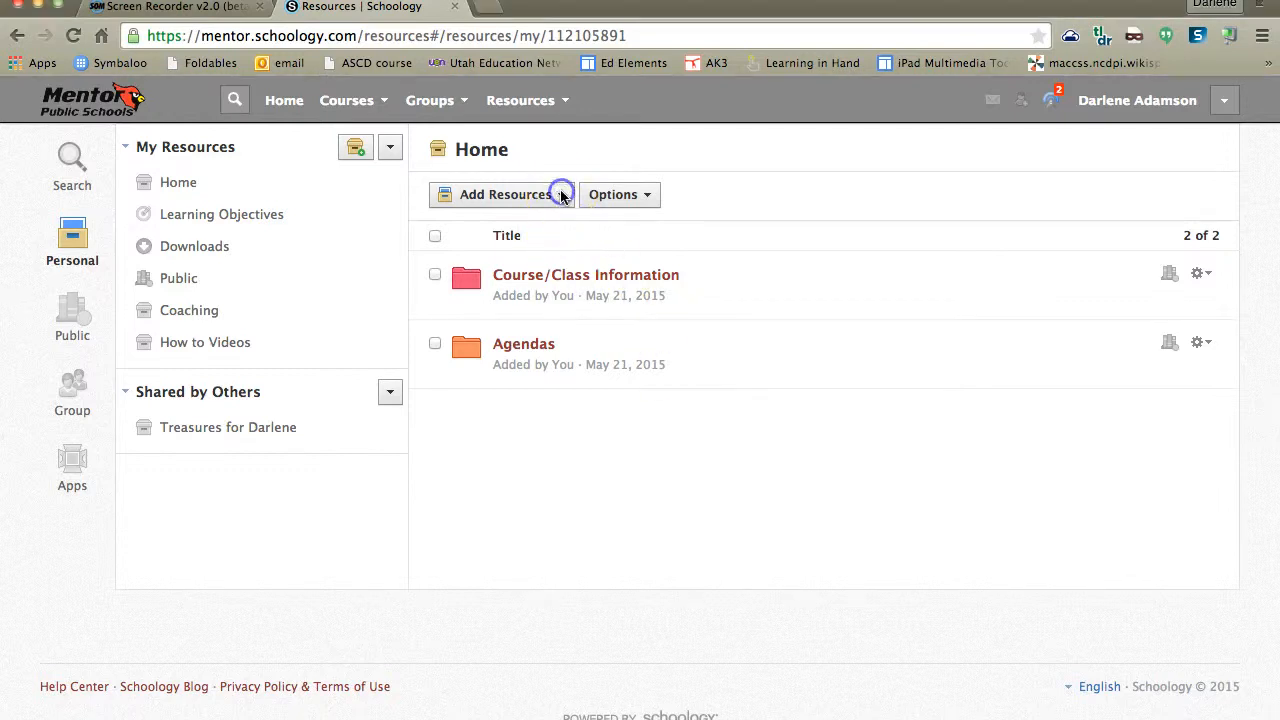
click(560, 194)
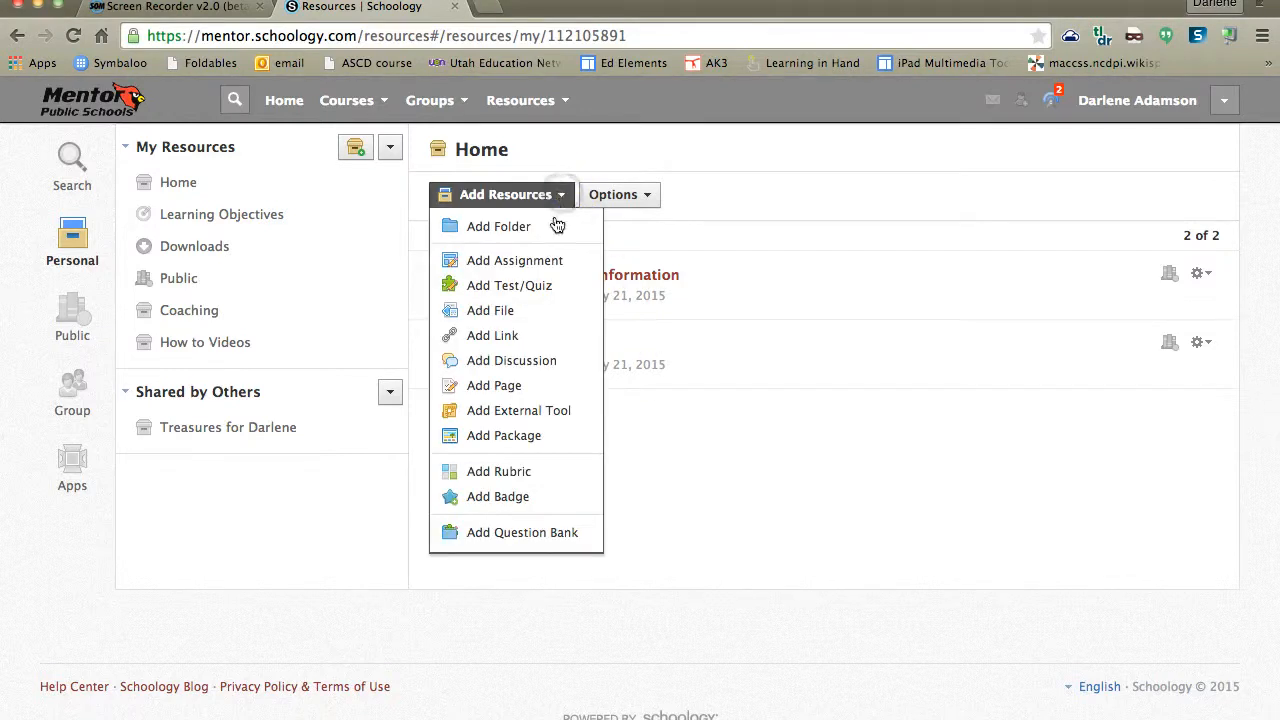
click(556, 220)
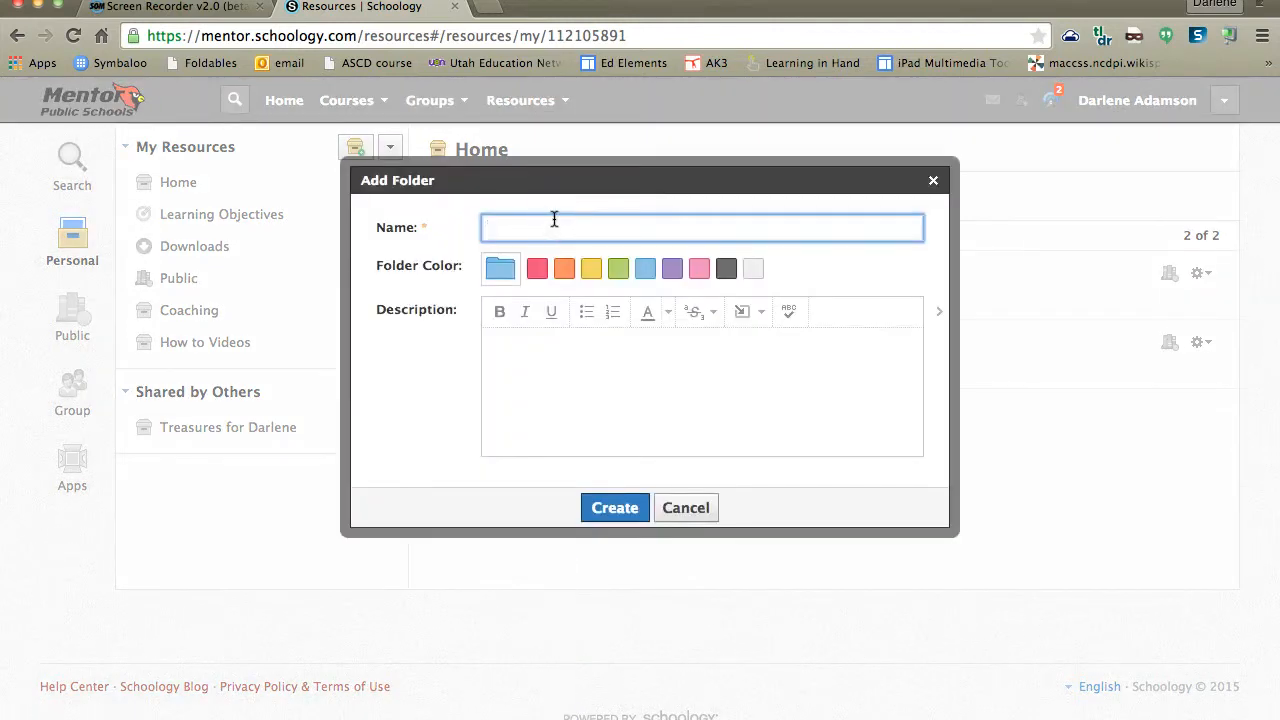
text(Unit – Chapter – Book – etc.)
click(524, 214)
click(591, 270)
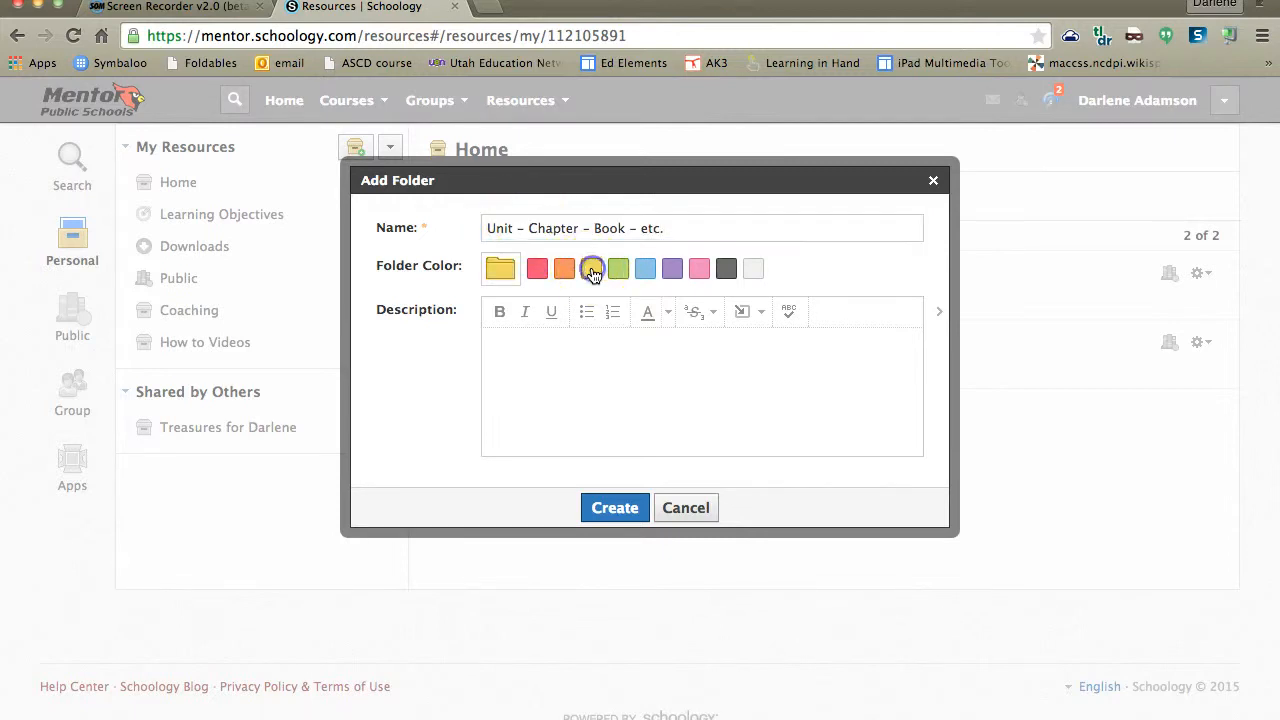
click(615, 510)
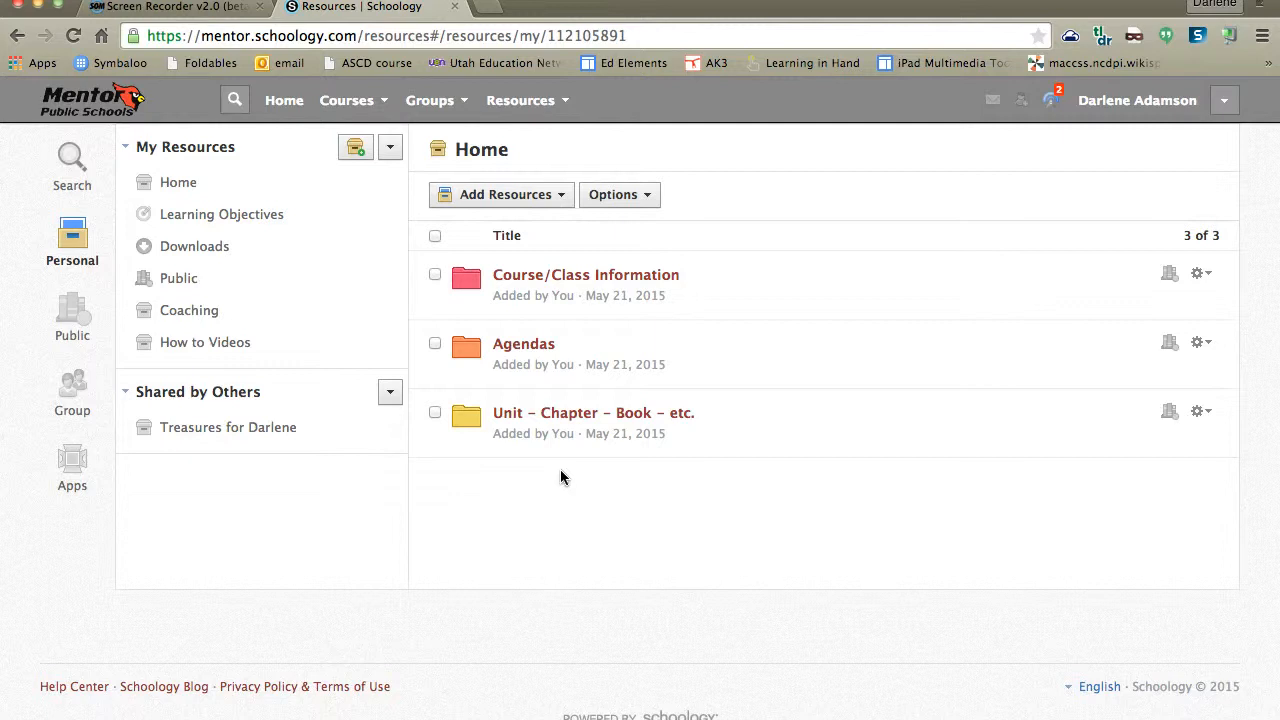
- Open the "Unit – Chapter – Book – etc." folder and create a yellow subfolder named "Discussions" in it
click(569, 415)
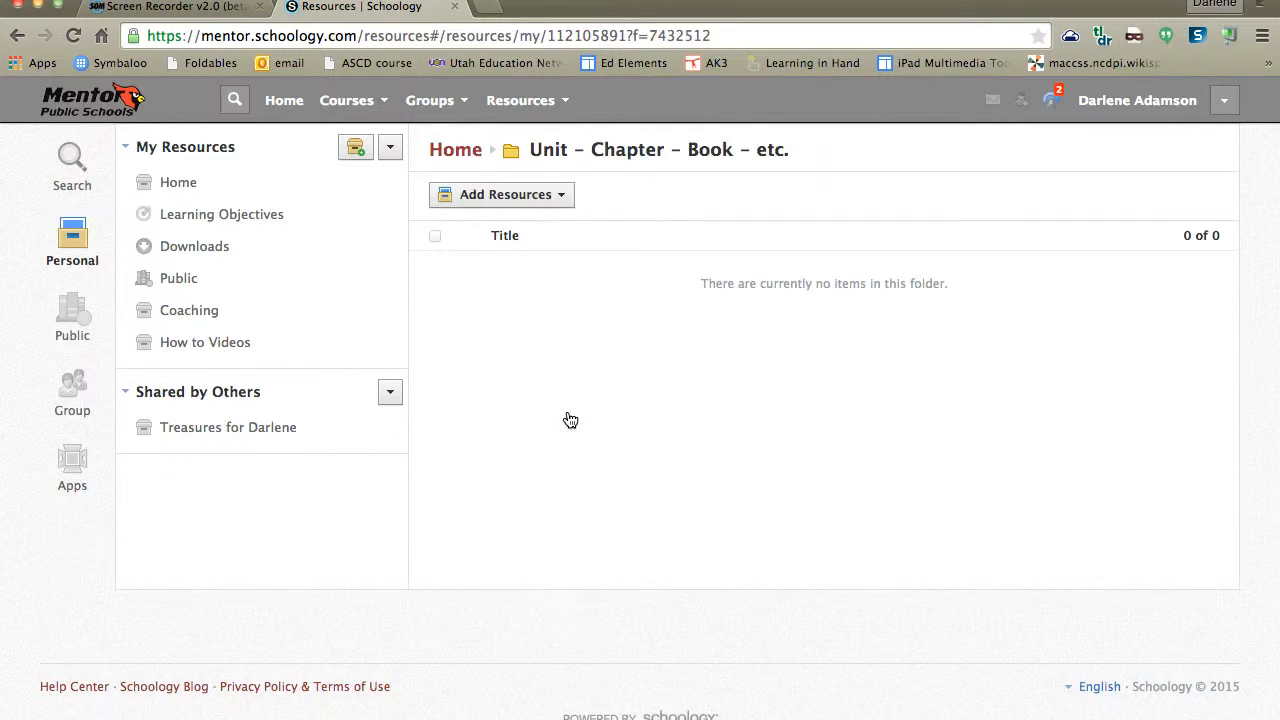
click(560, 197)
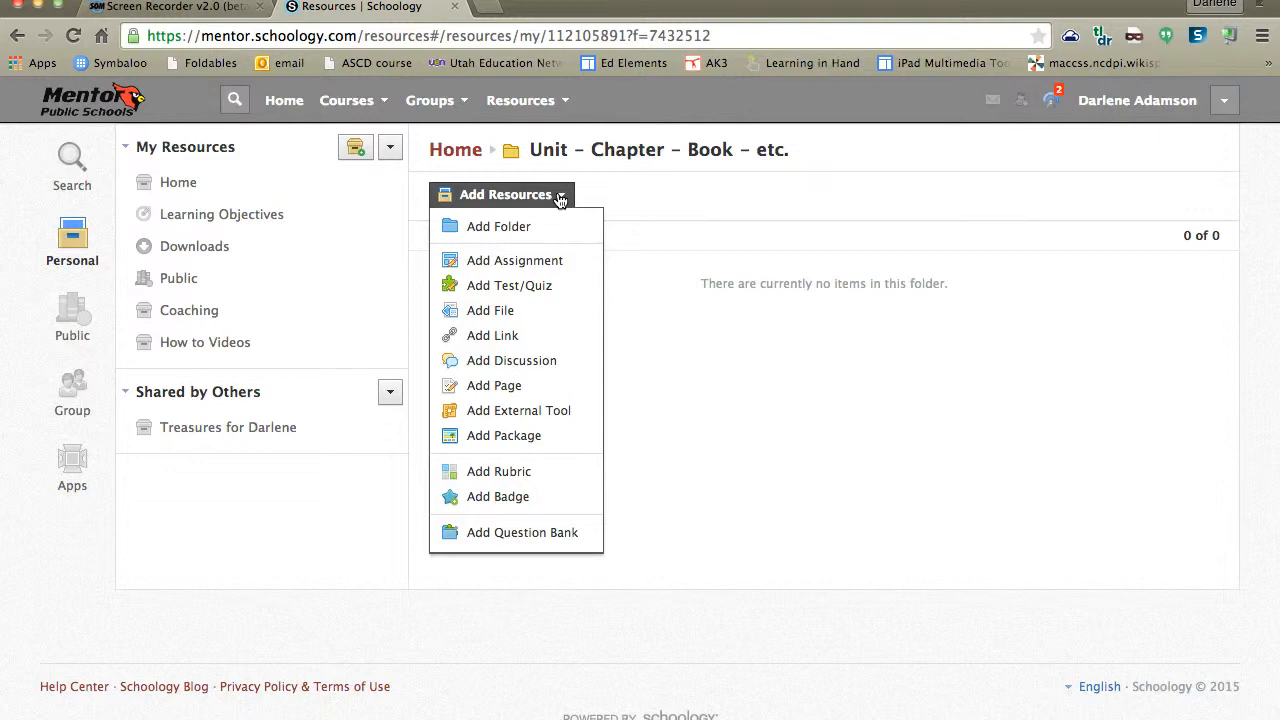
click(543, 226)
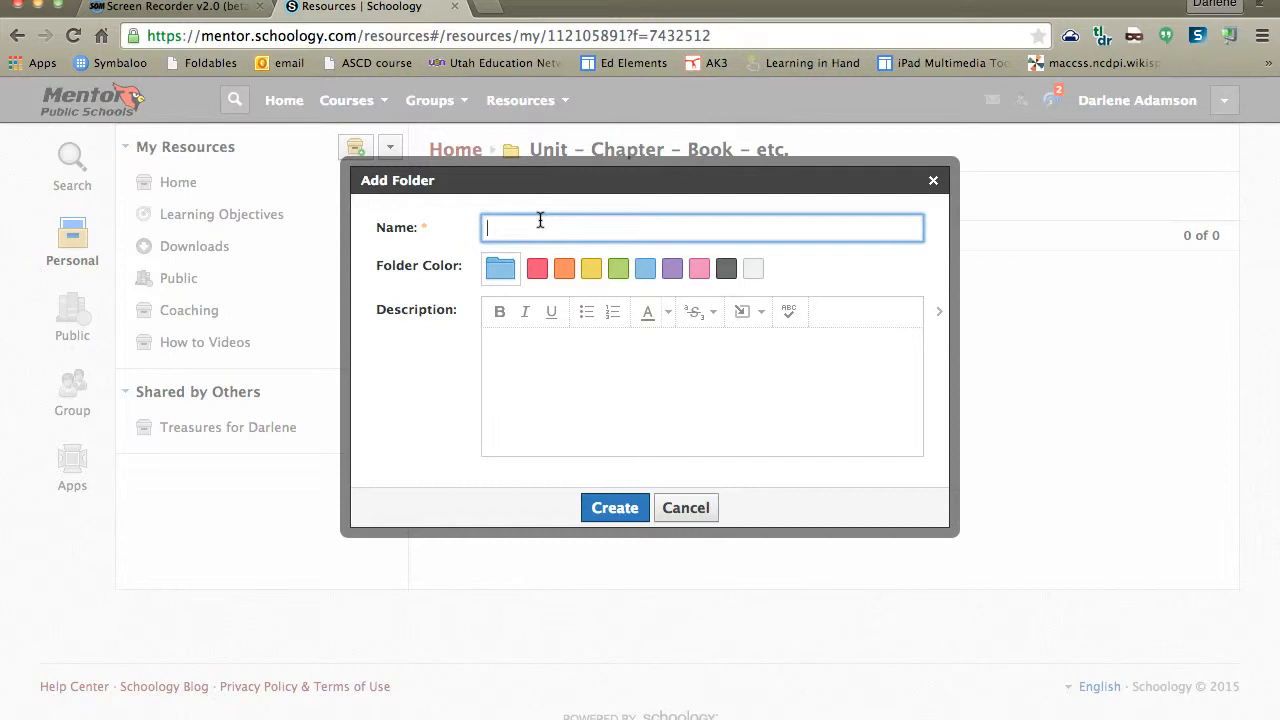
text(Discussions)
click(593, 270)
click(622, 510)
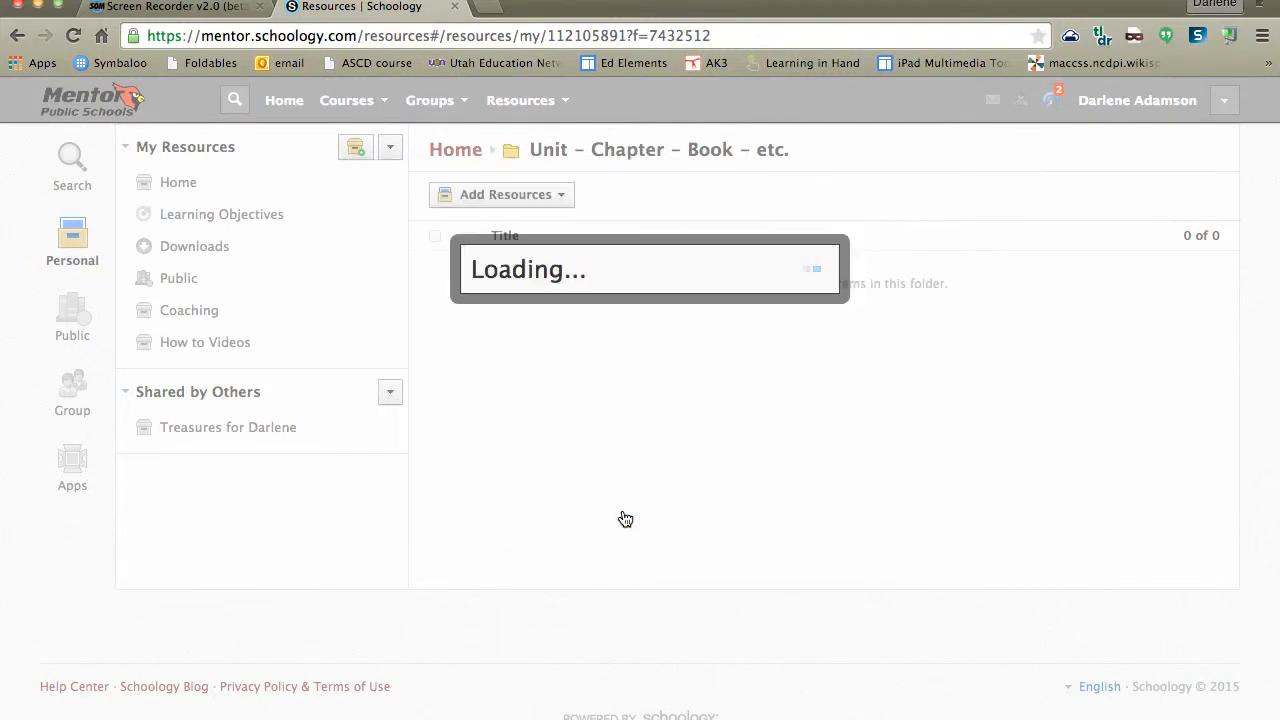
click(724, 524)
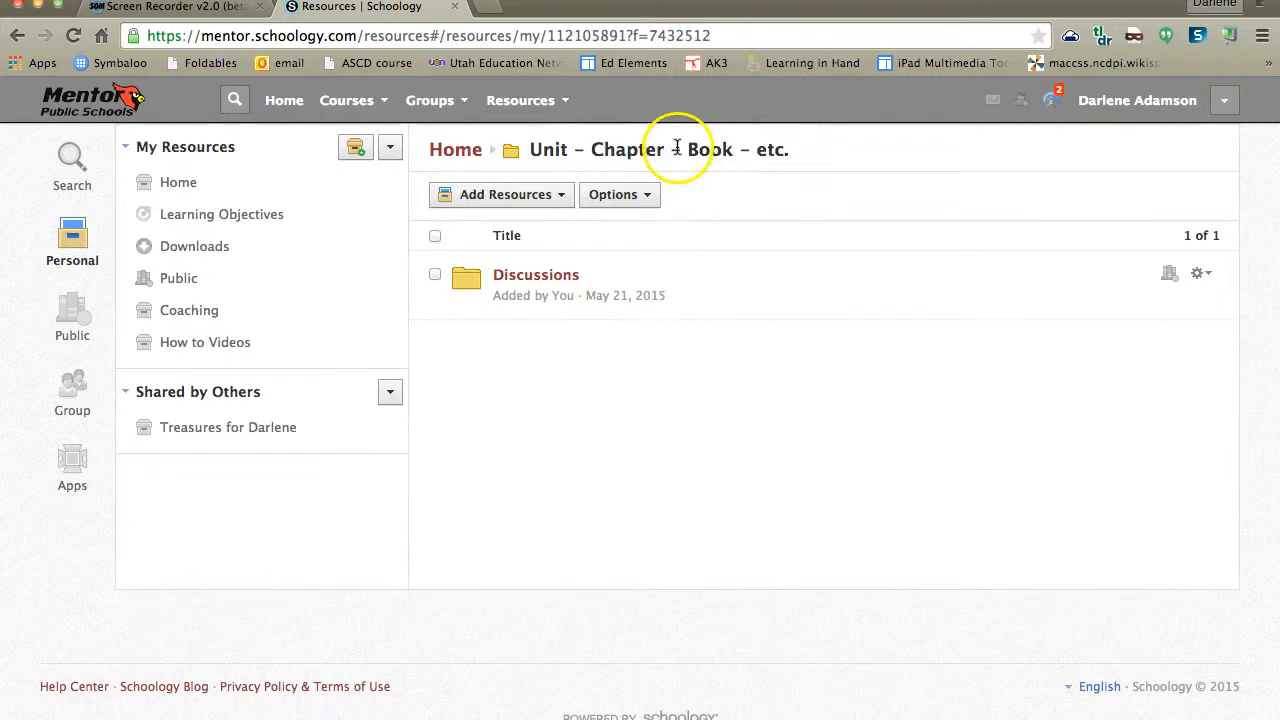
- Create a second yellow subfolder named "Video" inside the "Unit – Chapter – Book – etc." folder
click(538, 196)
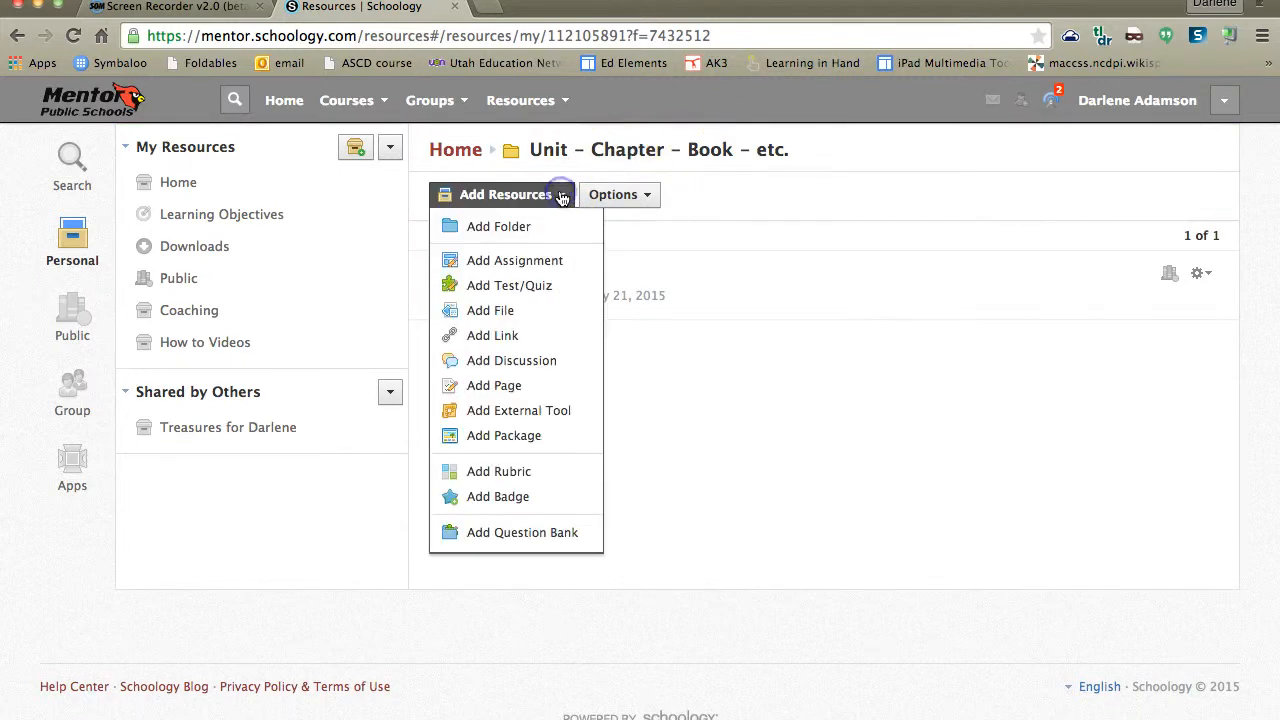
click(554, 222)
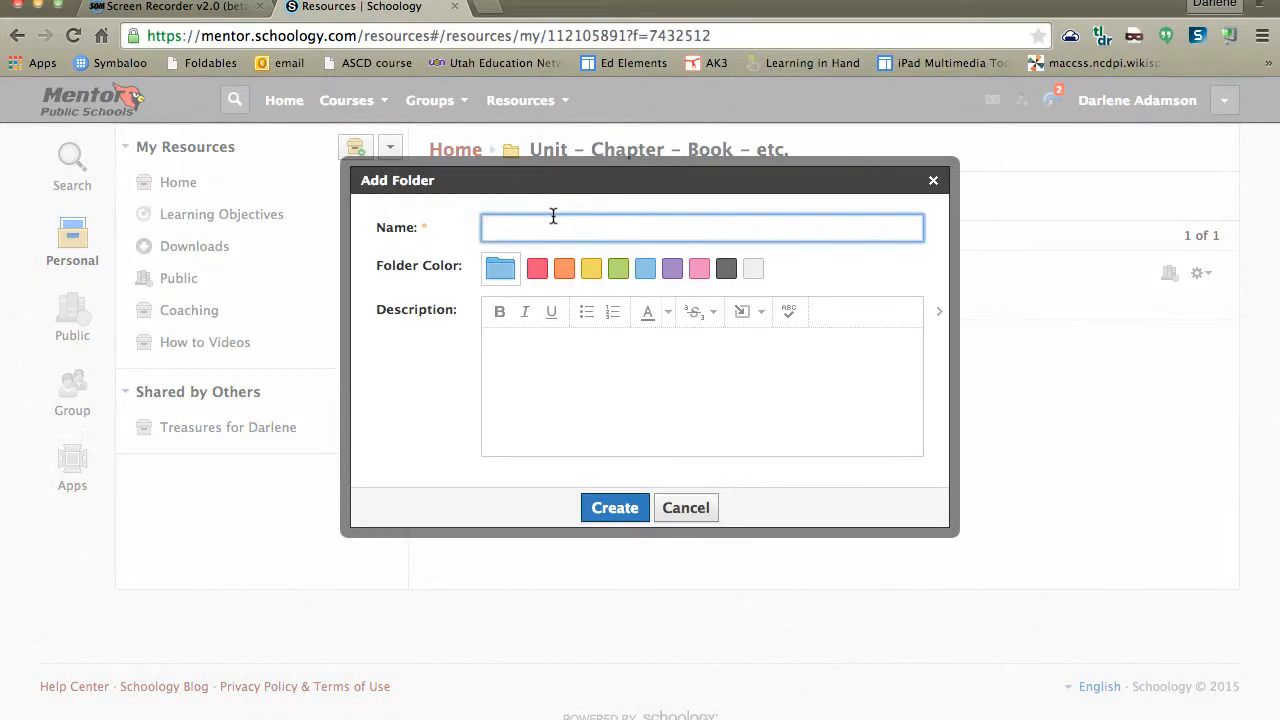
text(Video)
click(592, 268)
click(610, 508)
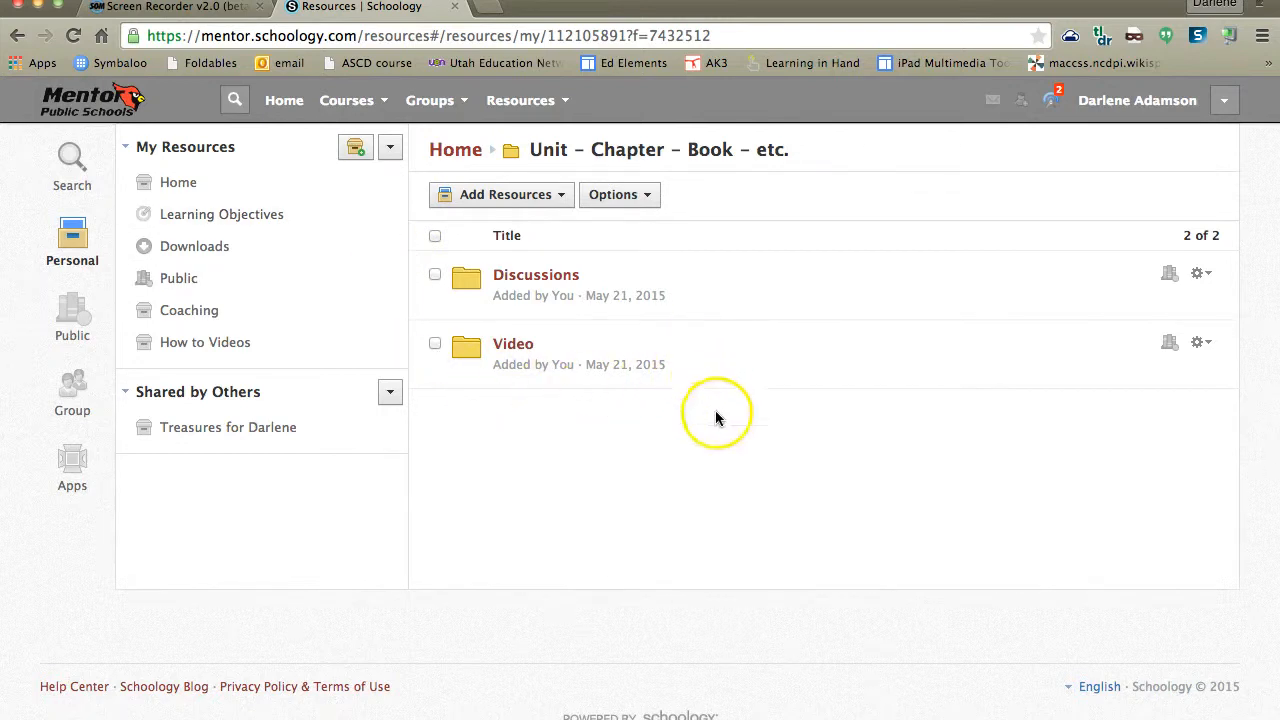
- Return to the Home collection and create a green folder named "Unit 2 – Chapter 2 – Book 2 – etc." with an empty description
click(462, 151)
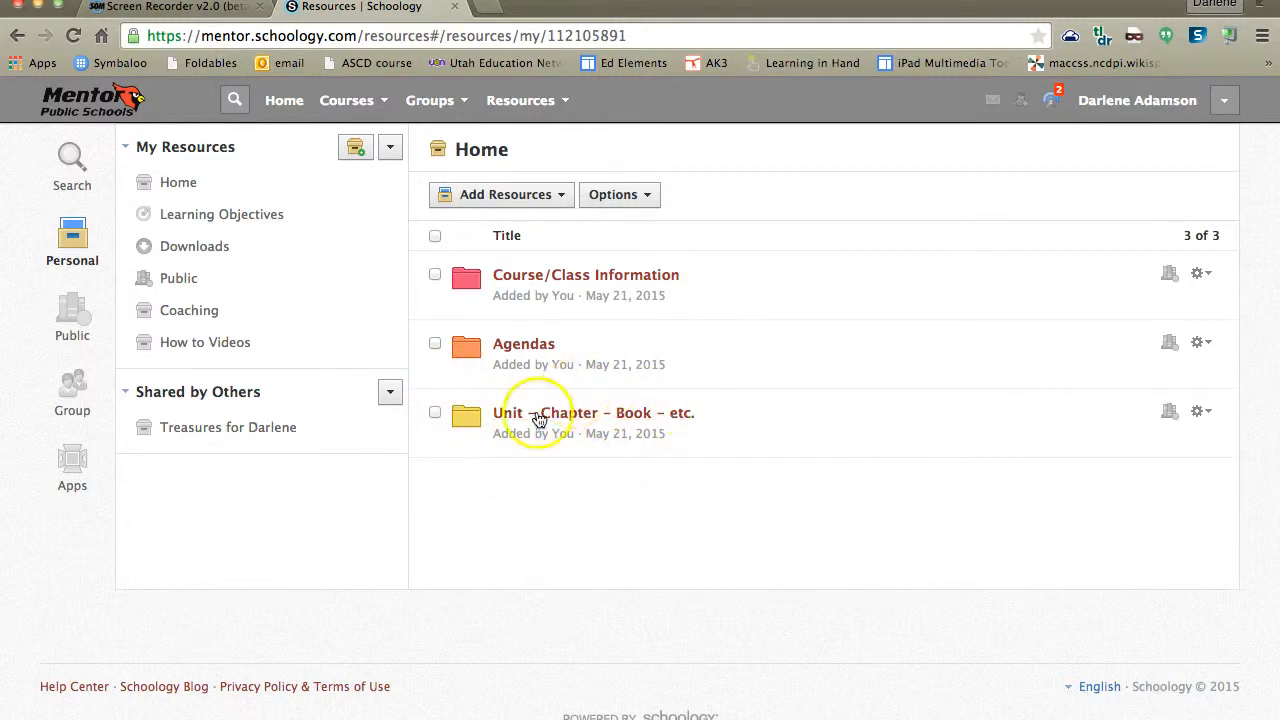
click(541, 196)
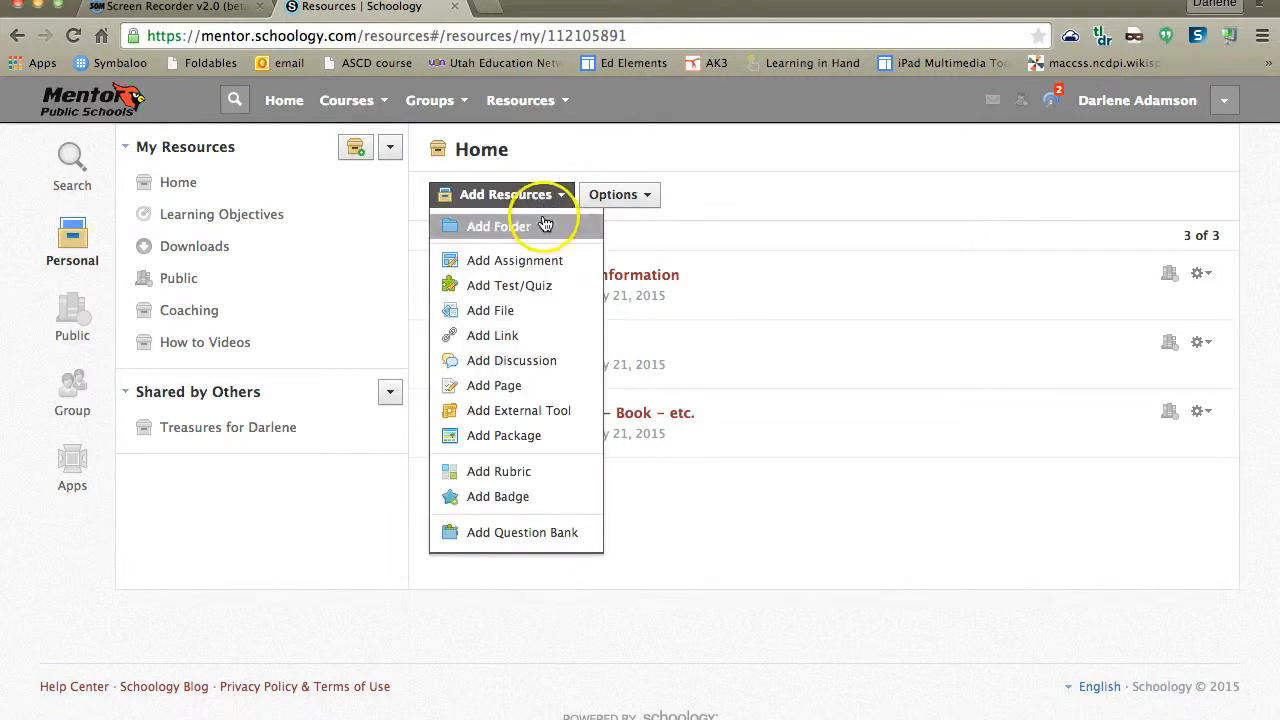
click(543, 222)
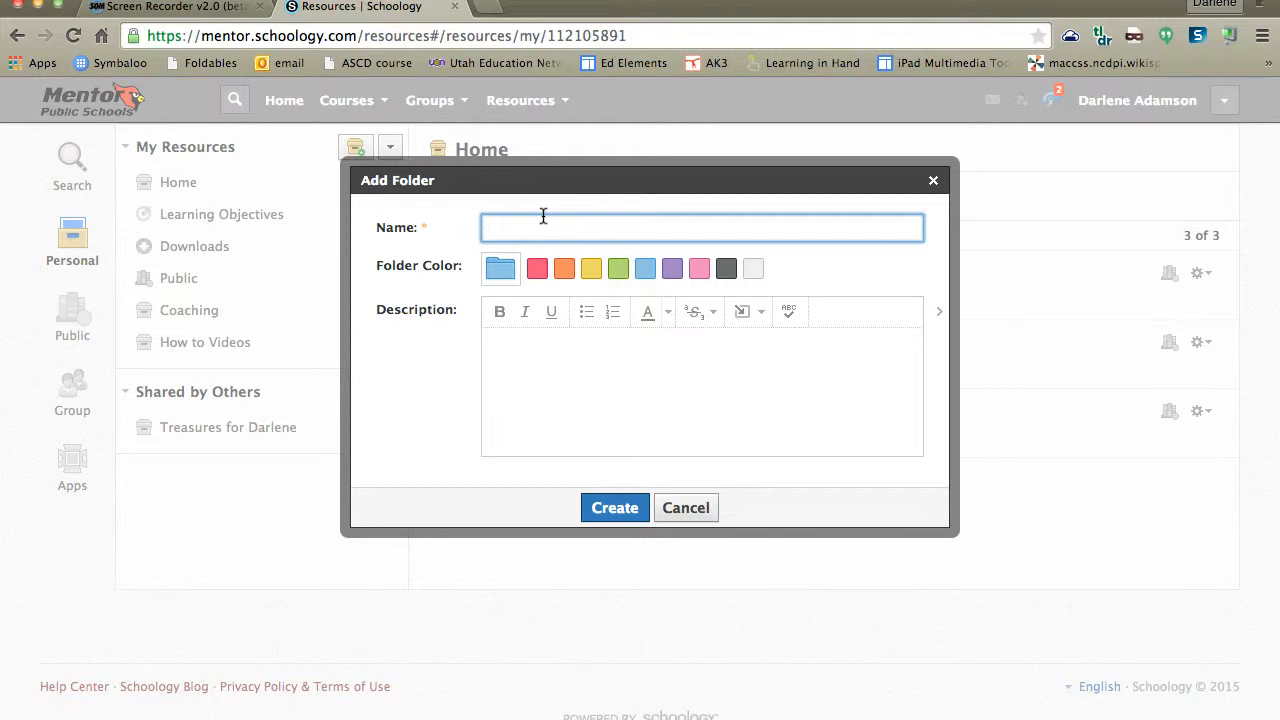
text(Unit 2 – Chapter 2 – Book 2 – etc.)
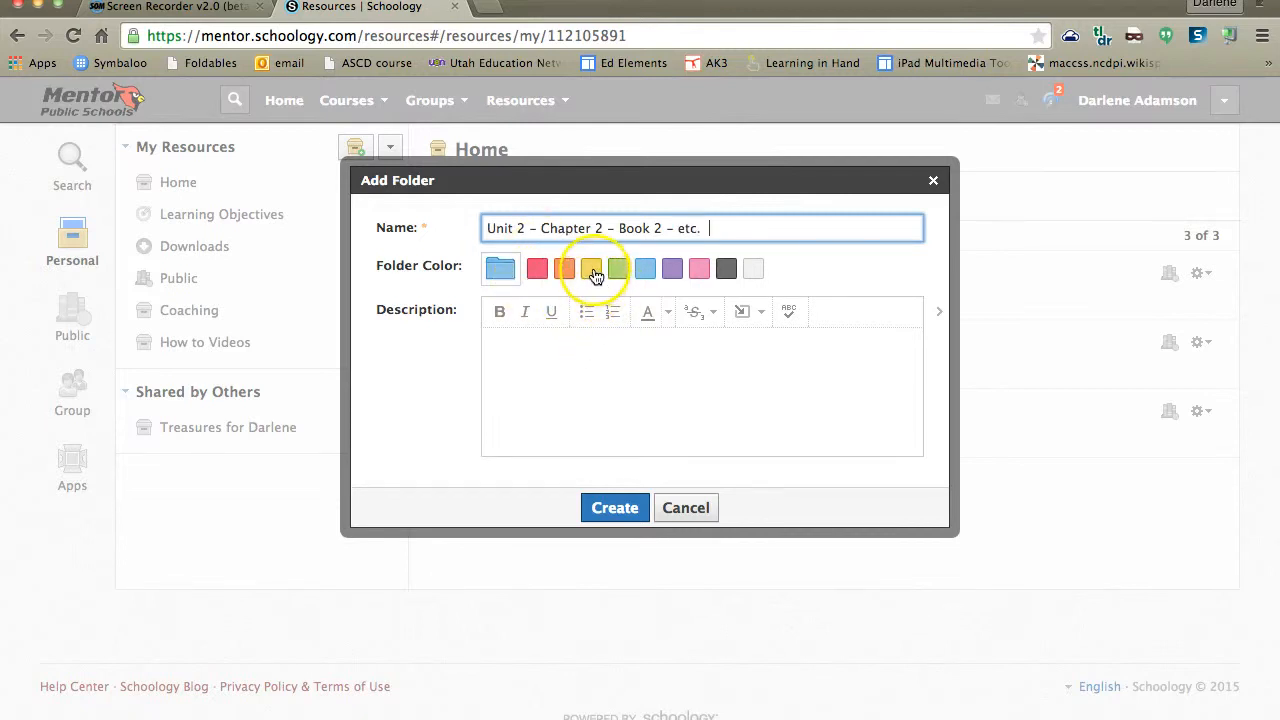
click(591, 270)
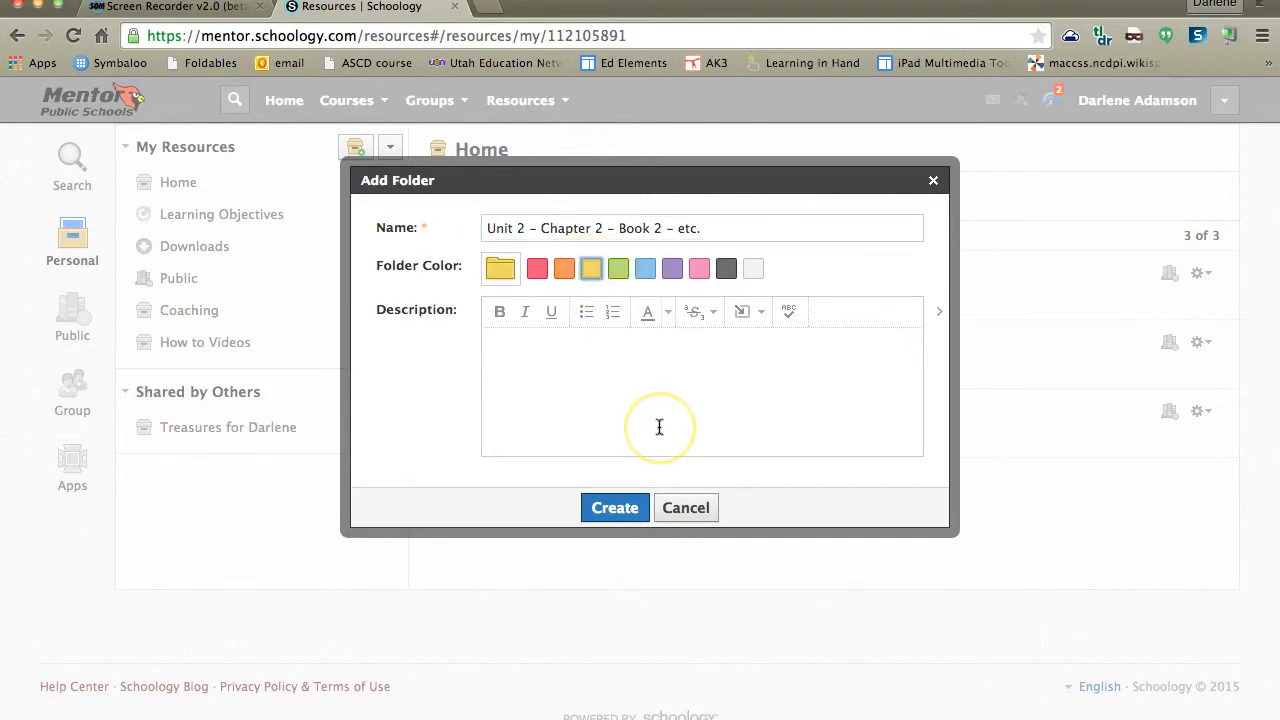
click(666, 371)
click(589, 278)
click(619, 270)
click(614, 375)
click(626, 514)
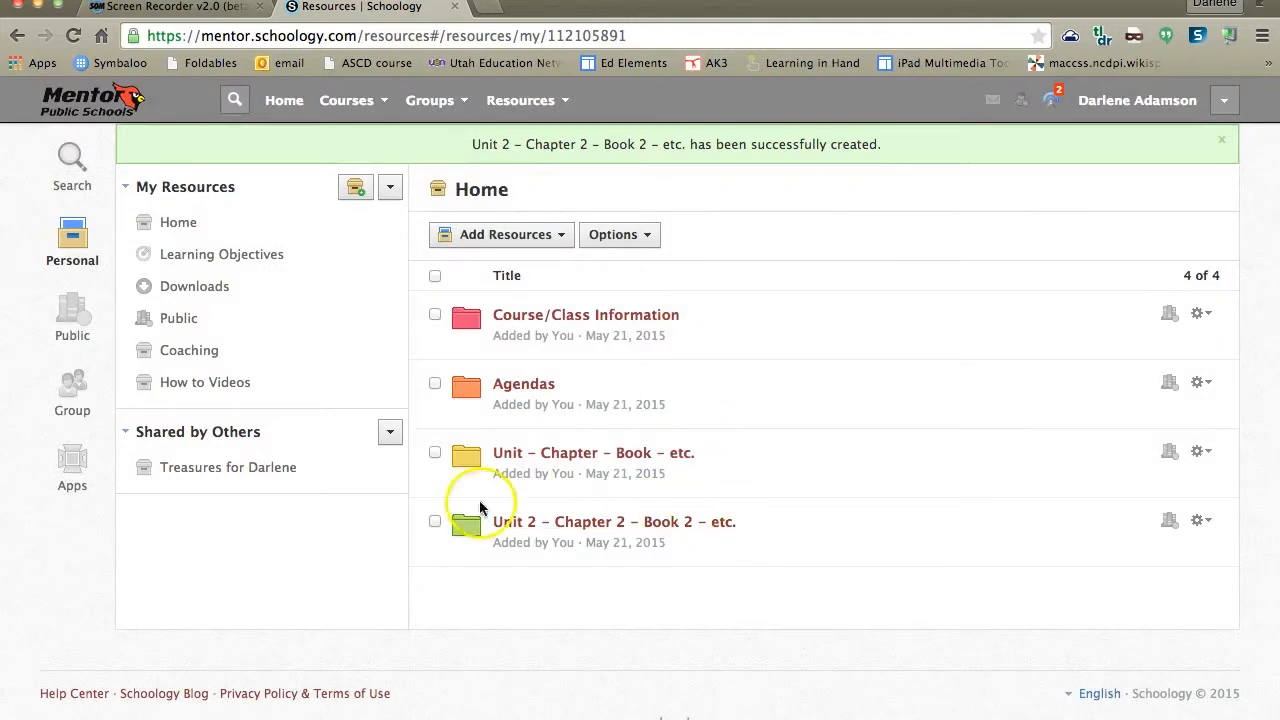
- Open the "Unit 2 – Chapter 2 – Book 2 – etc." folder and create a green subfolder named "Tests/Quizzes" in it
click(604, 527)
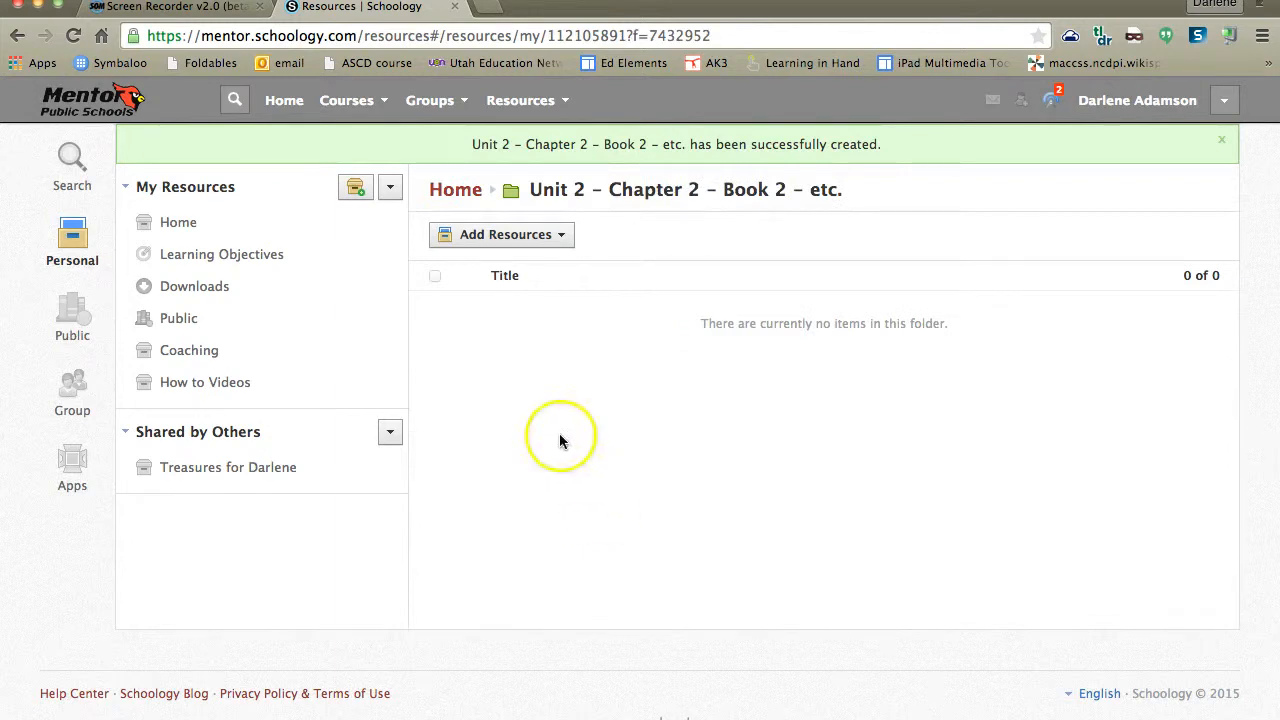
click(505, 234)
click(502, 266)
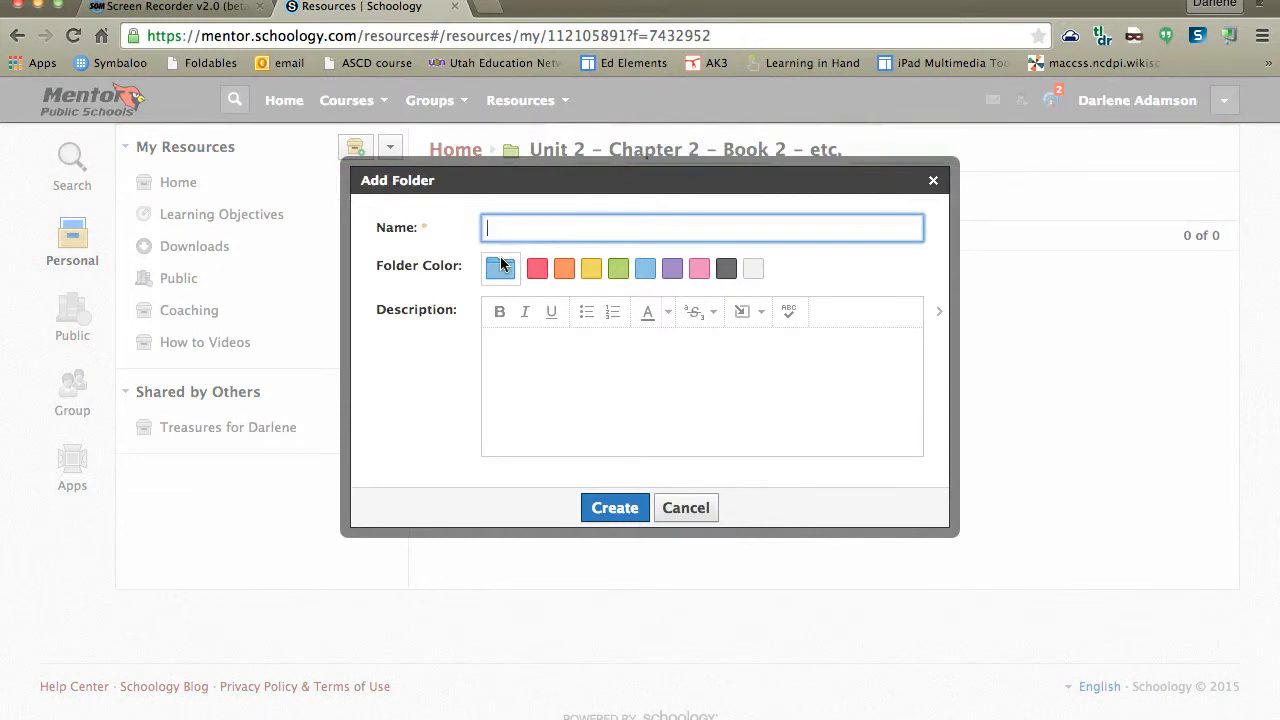
text(Tests/Quizzes)
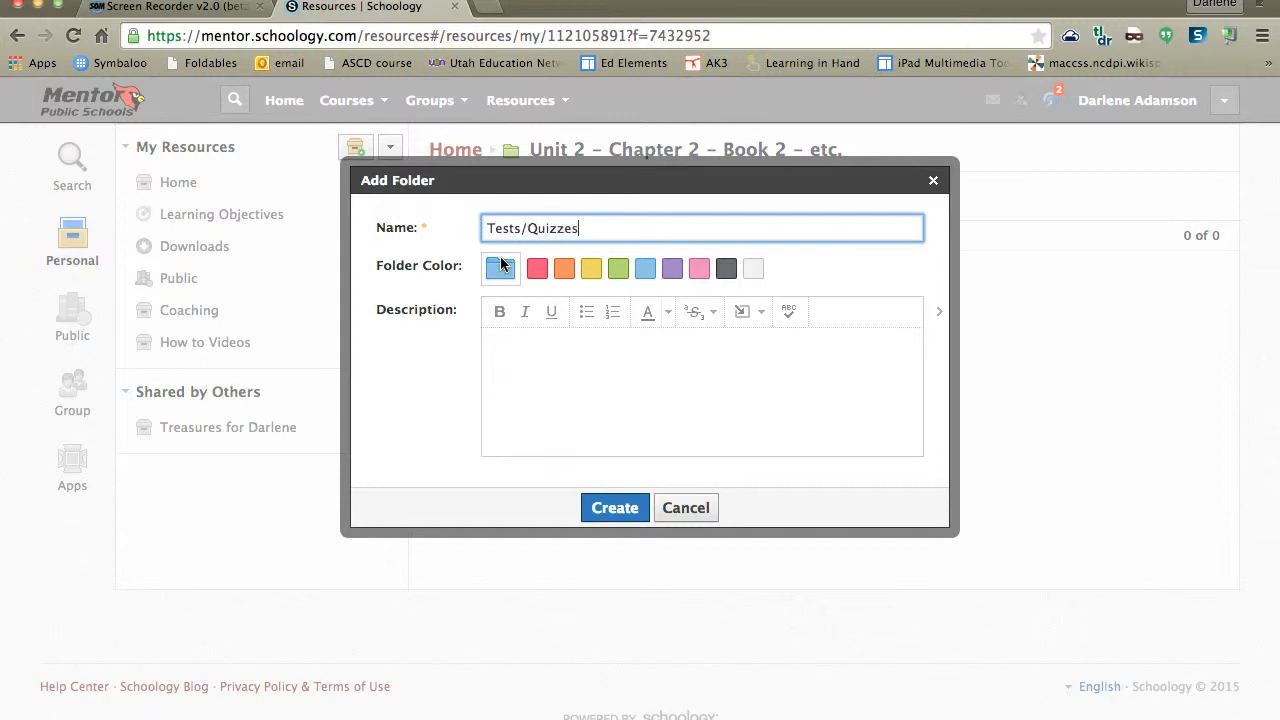
click(618, 270)
click(615, 507)
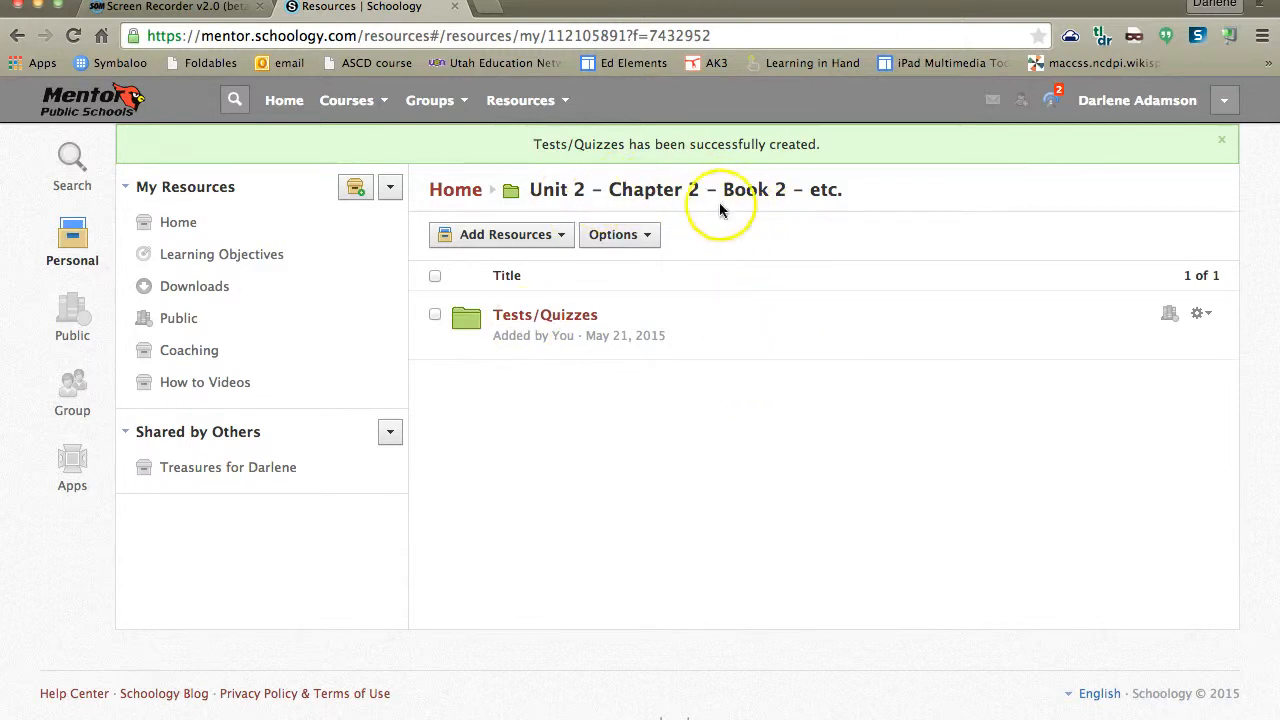
- Return to the Home collection and examine the actions available for the Course/Class Information and Agendas folders
click(460, 151)
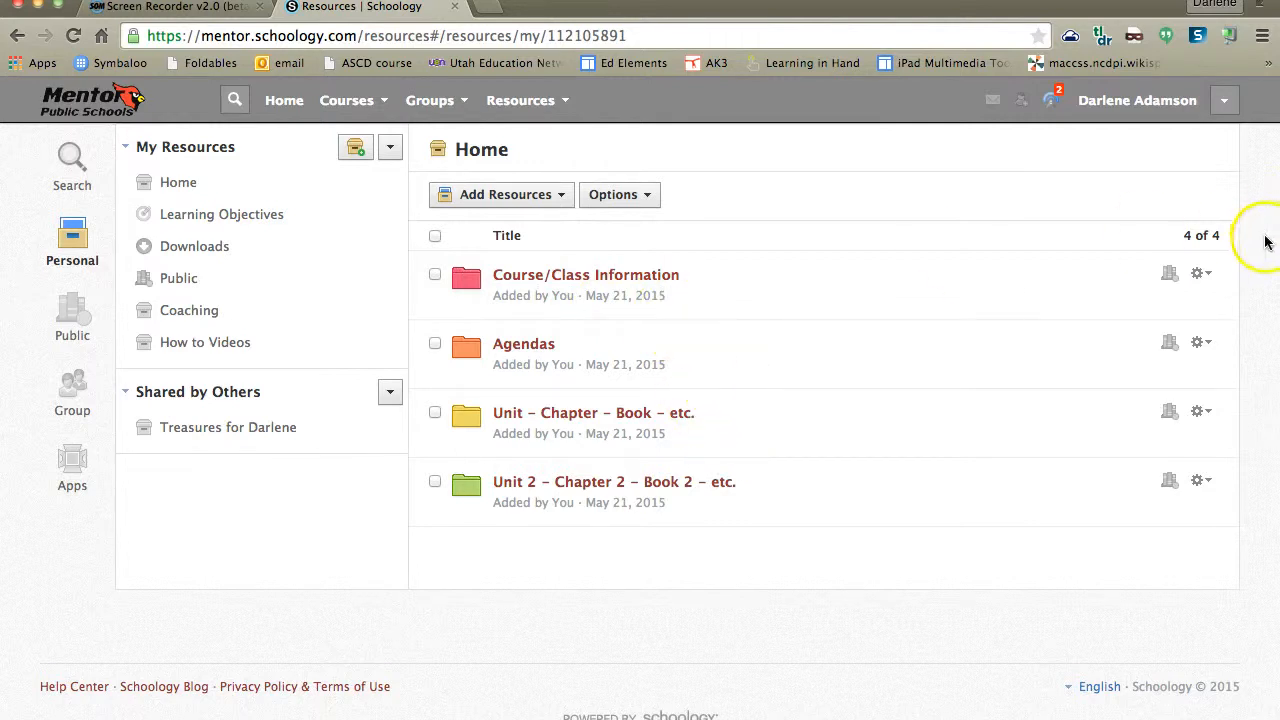
click(1200, 274)
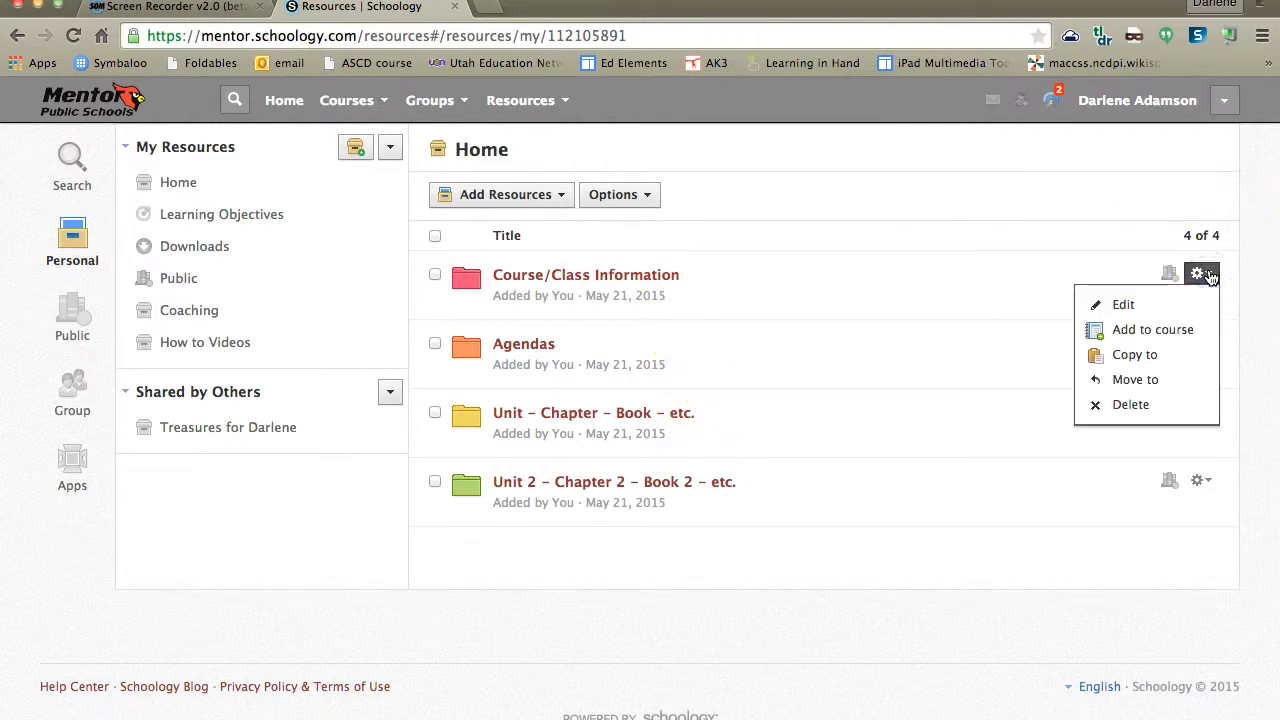
click(1200, 328)
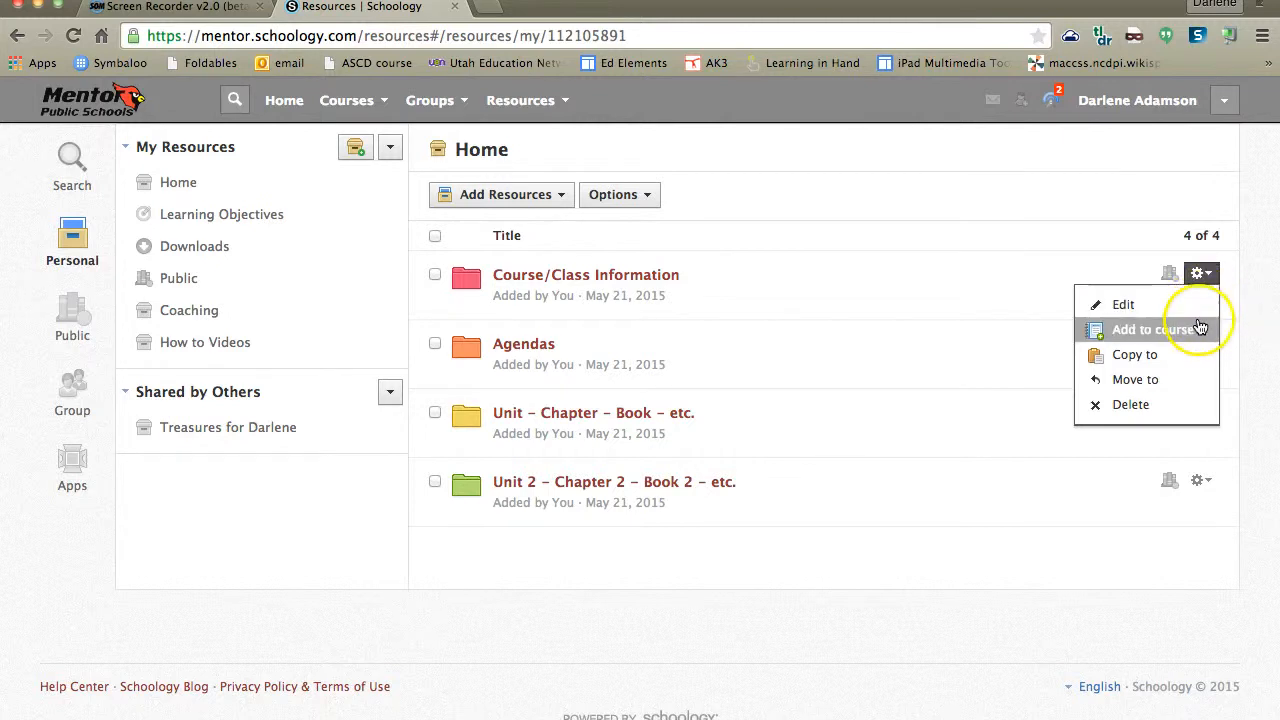
click(1026, 252)
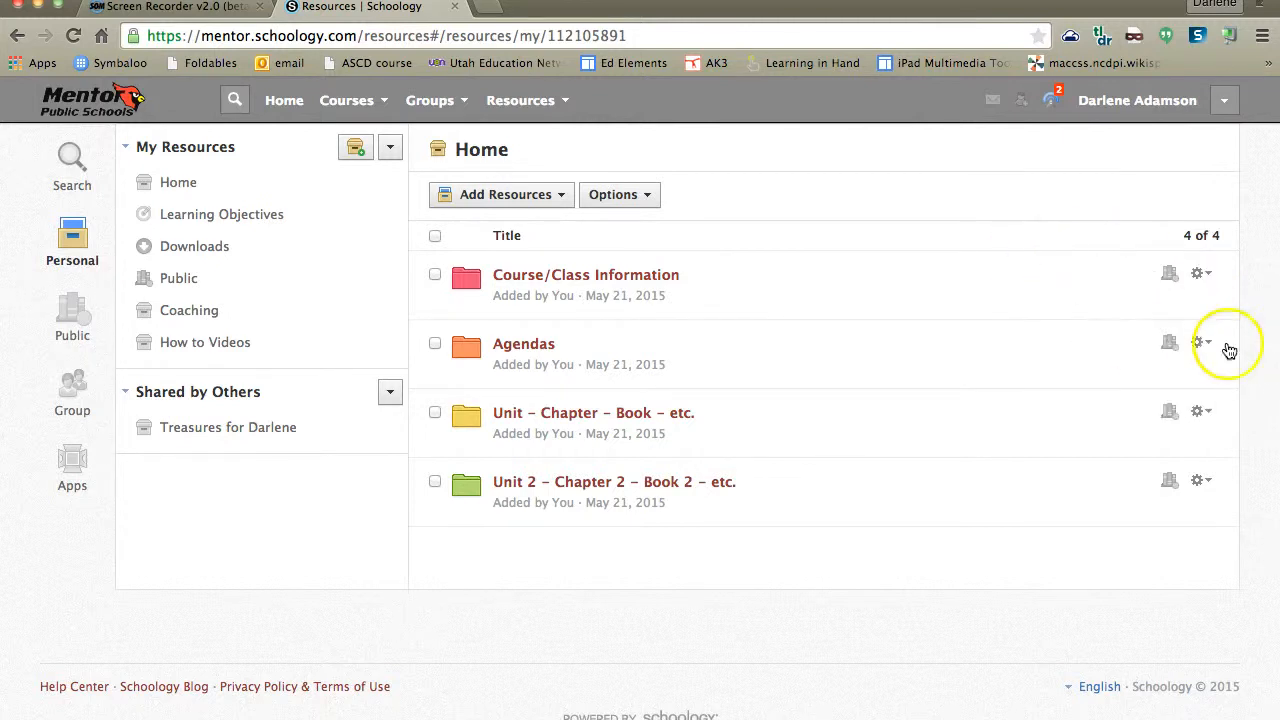
click(1207, 343)
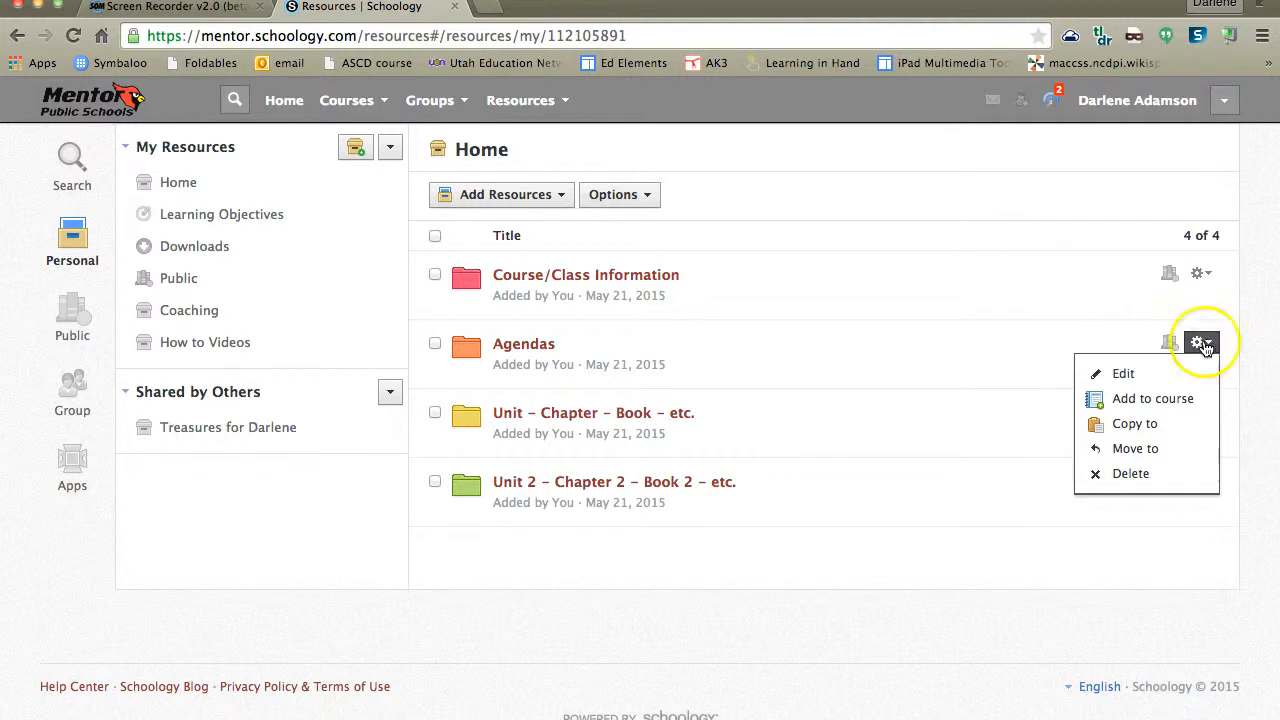
click(986, 316)
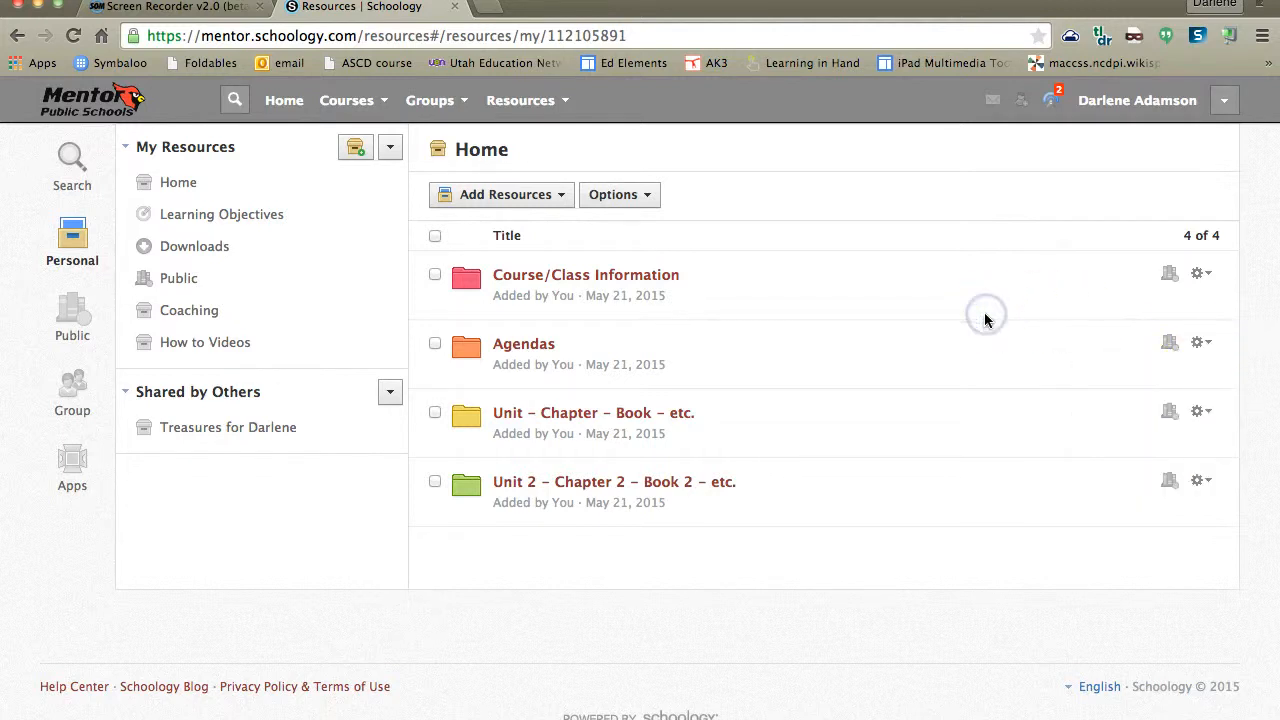